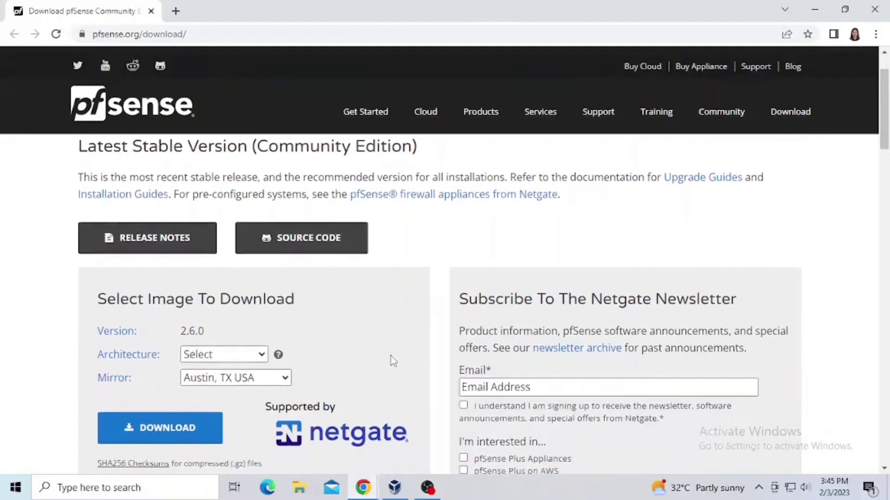
Step: Select AMD64 (64-bit) architecture and the DVD Image (ISO) installer, then start the pfSense download
click(252, 290)
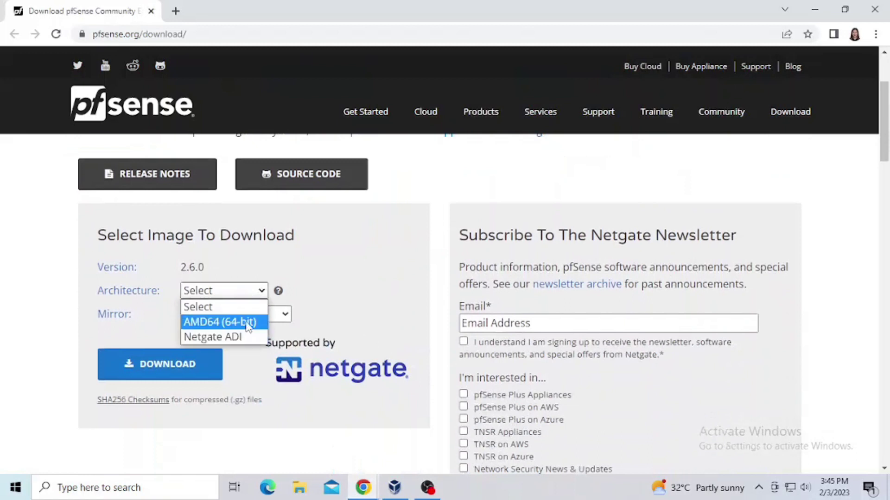
click(248, 322)
click(303, 315)
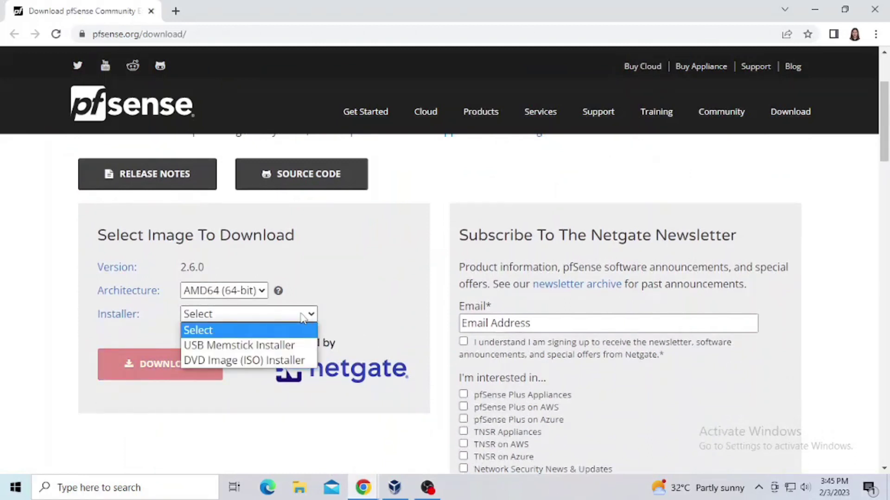
click(299, 361)
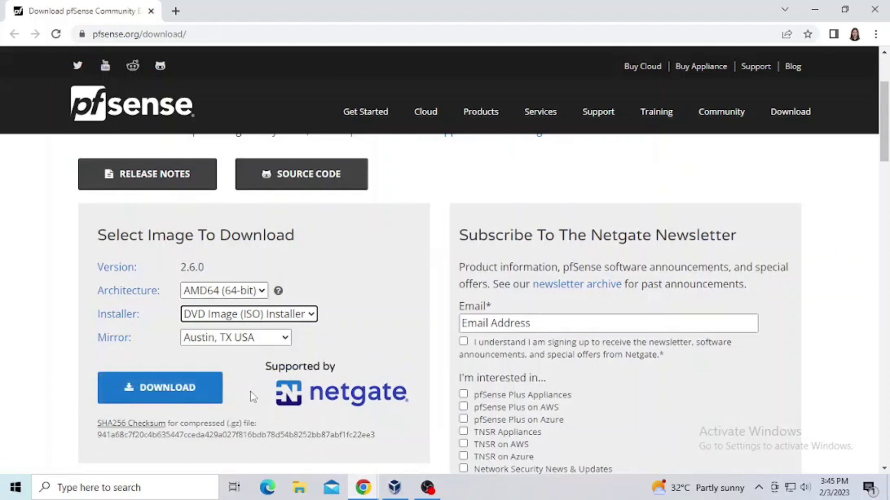
click(199, 385)
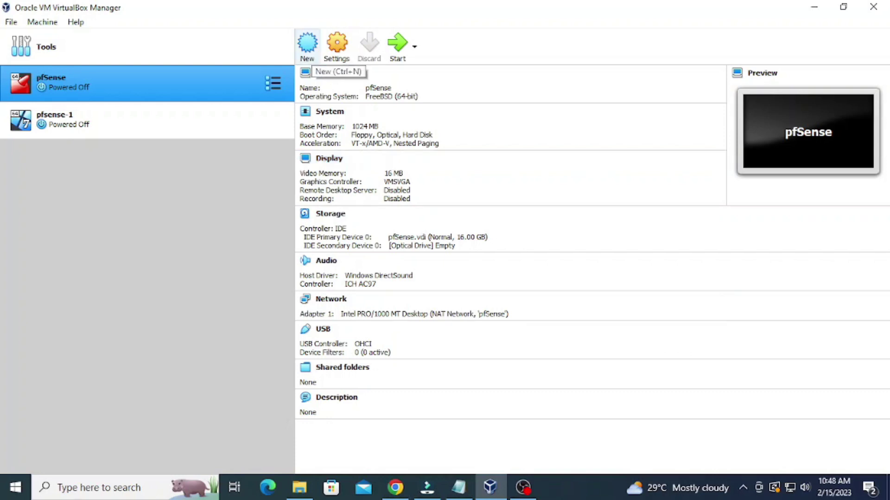
Step: Start a new virtual machine named pfsense4 with 1024 MB of memory
click(307, 43)
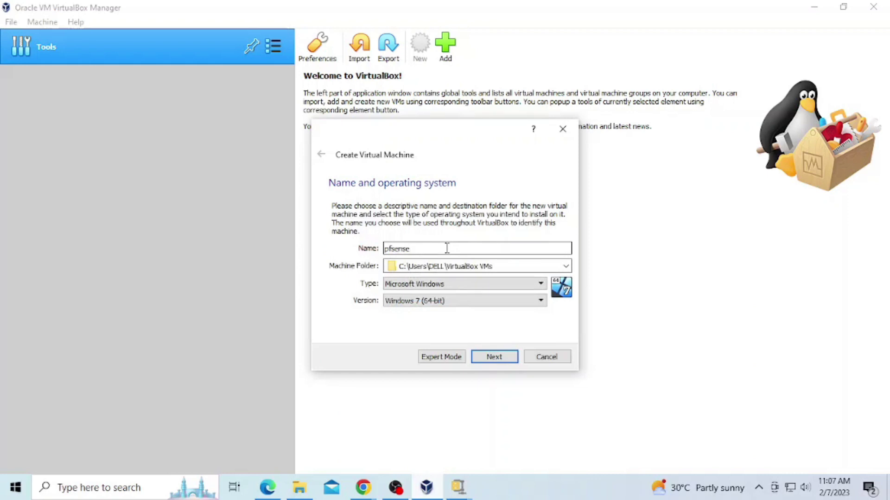
click(494, 357)
double_click(528, 250)
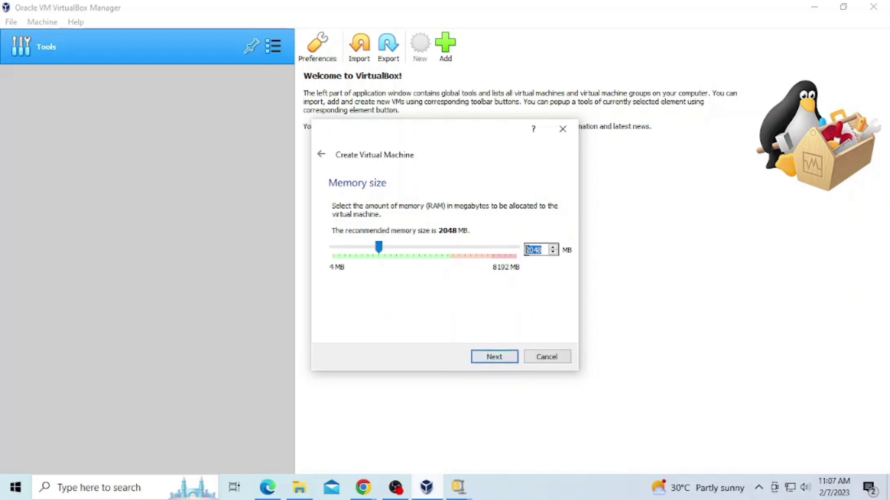
text(0)
text(10)
text(24)
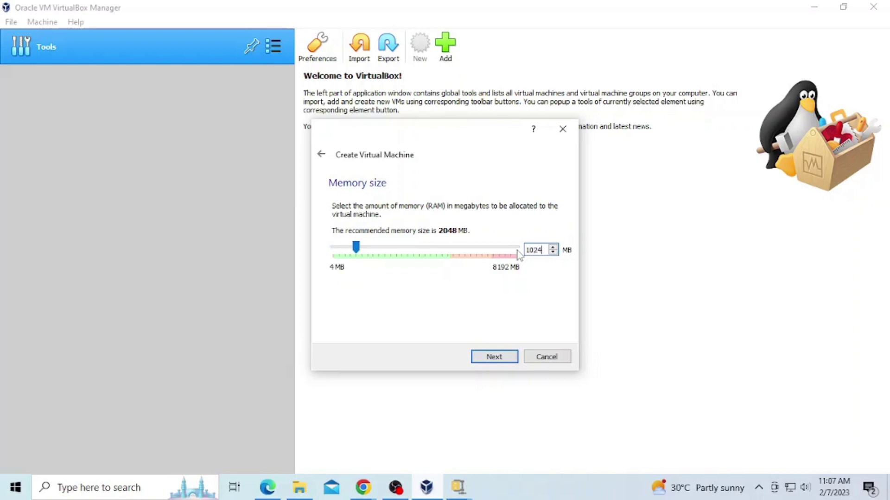
key(Return)
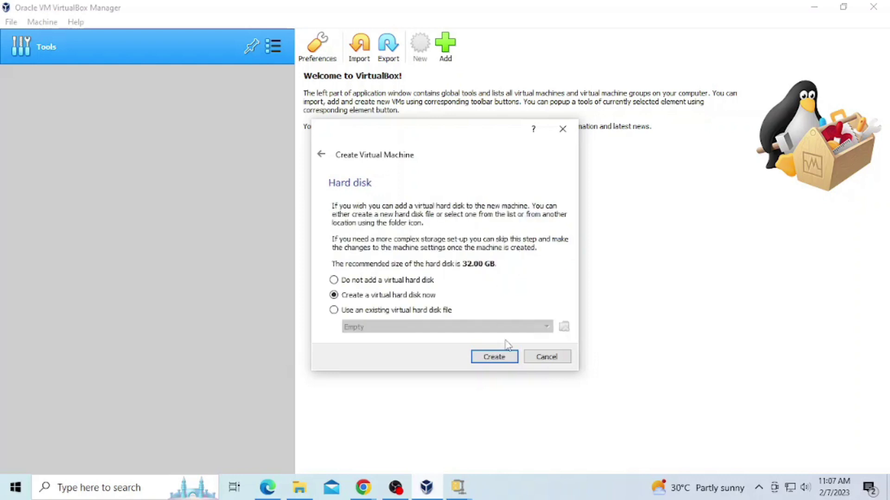
Step: Give it a new 16 GB dynamically allocated VDI hard disk and create the machine
click(494, 359)
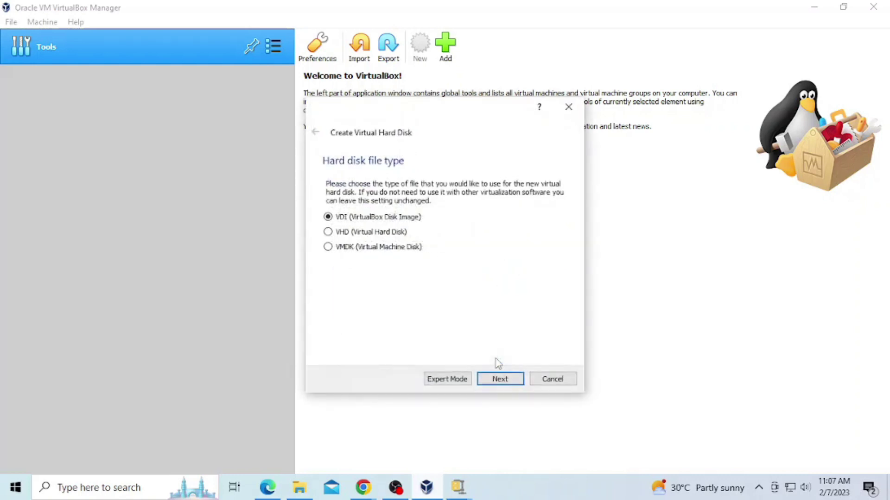
click(510, 378)
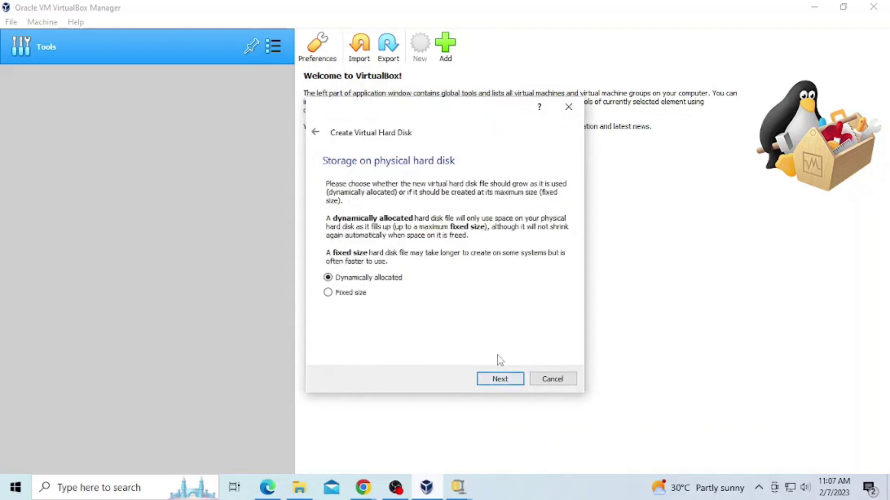
click(499, 379)
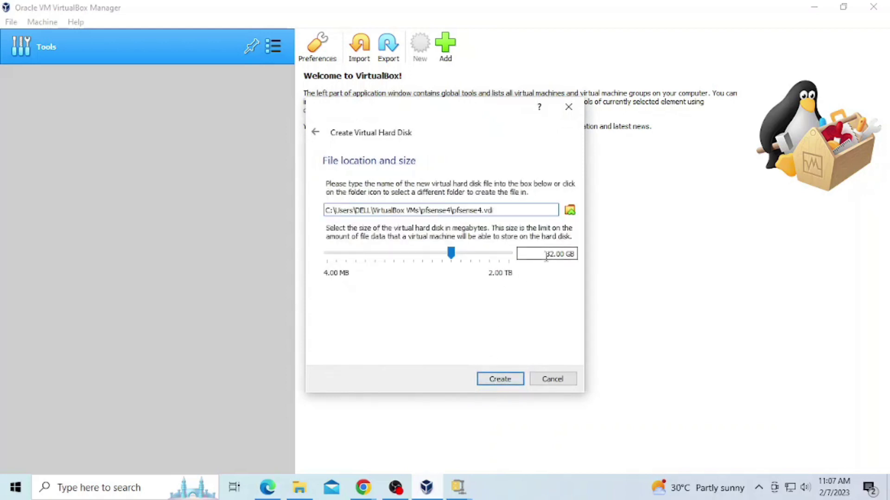
triple_click(546, 256)
text(16 GB)
click(508, 384)
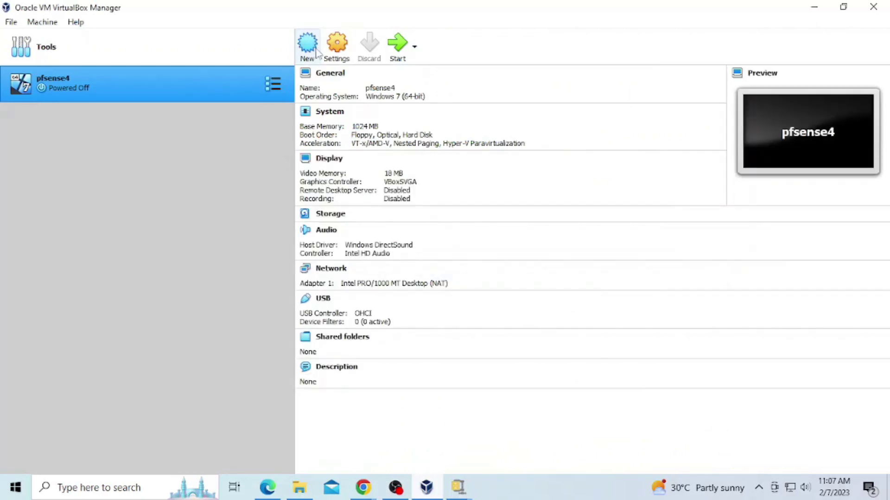
Step: Add a new NAT network on the Network page of VirtualBox Preferences
click(167, 59)
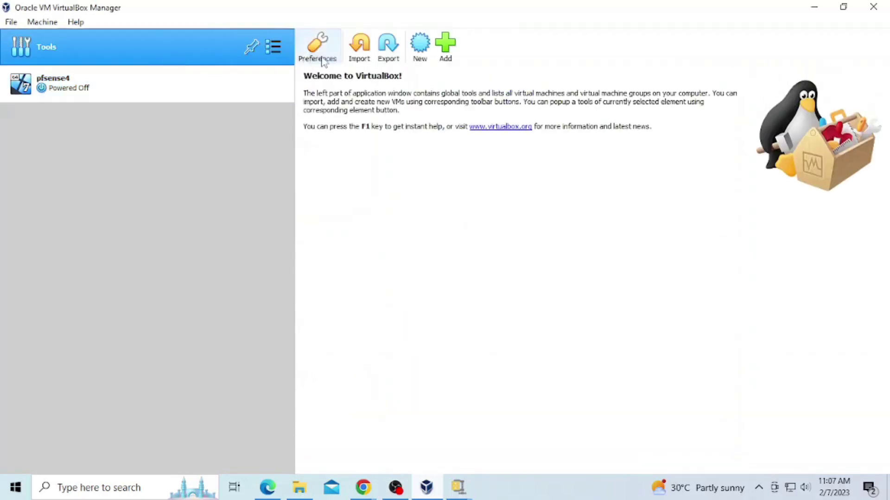
click(312, 56)
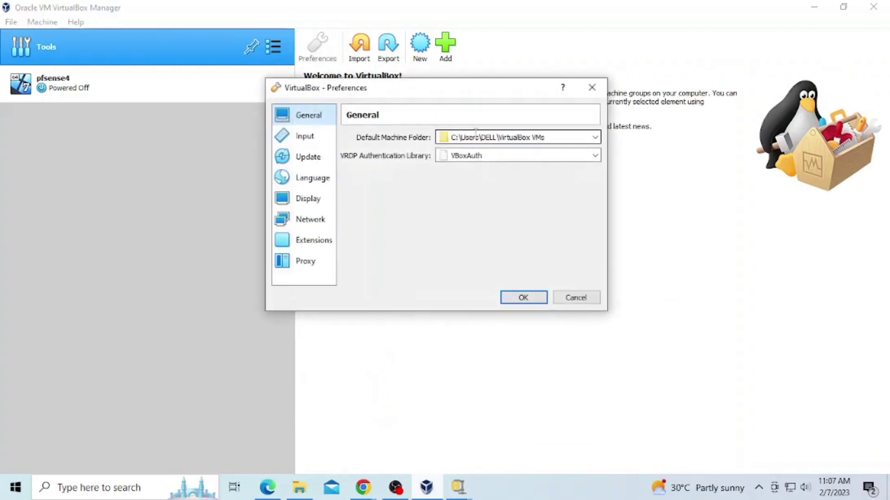
click(314, 219)
click(594, 149)
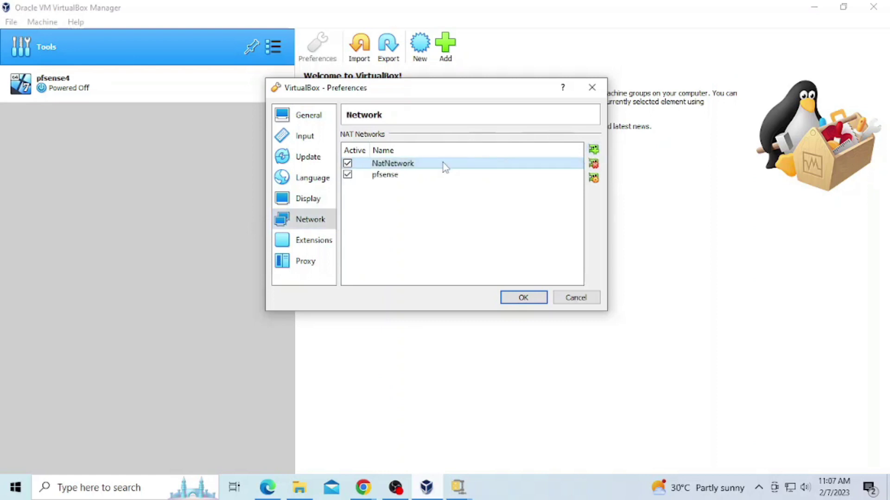
Step: Rename the NAT network to pfsense4 with range 192.168.10.0/24 and save the preferences
double_click(443, 164)
double_click(473, 164)
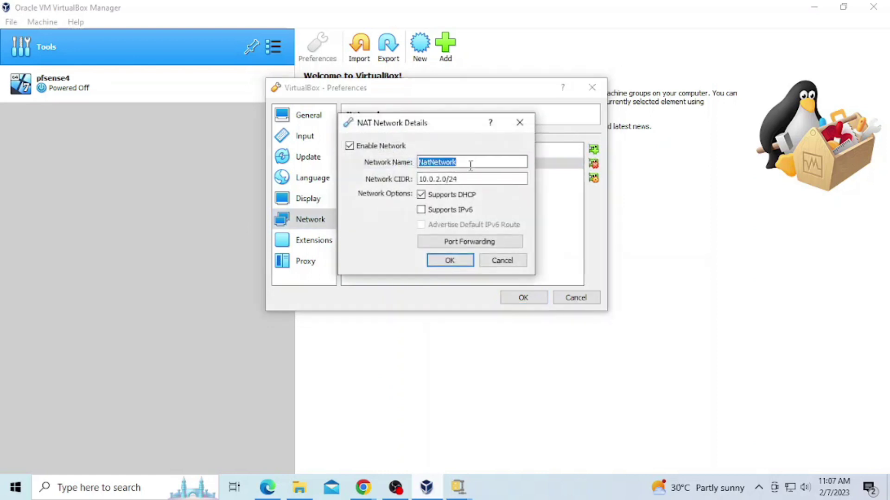
text(pfsense4)
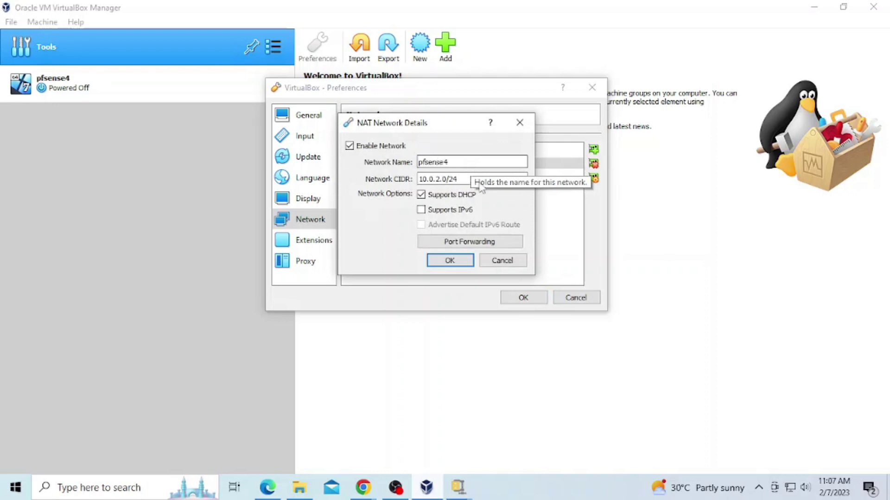
click(480, 180)
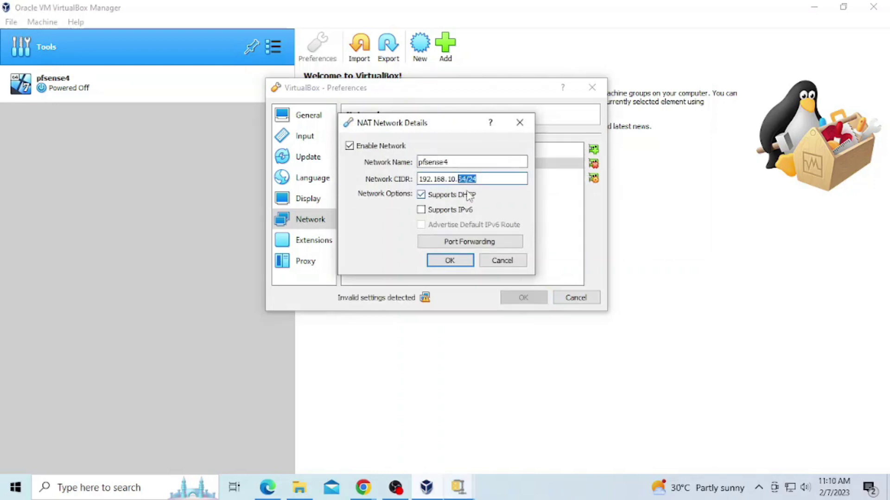
text(0/24)
click(467, 261)
click(525, 298)
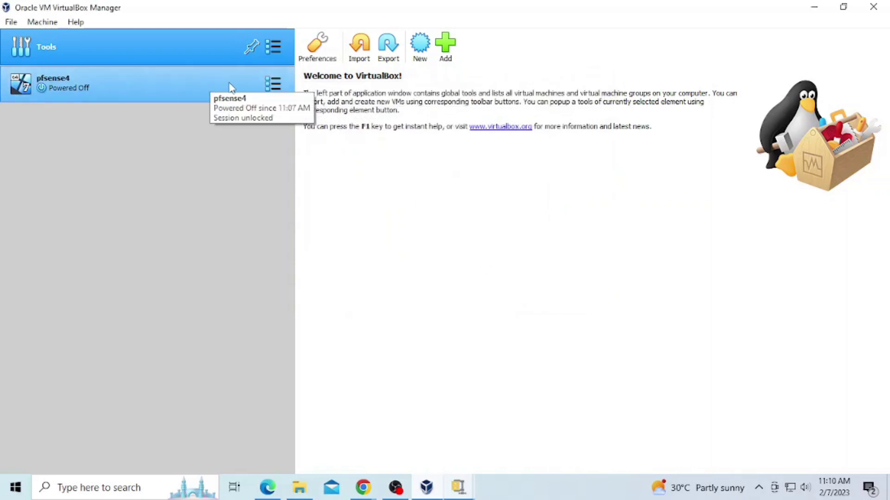
Step: Attach pfsense4's Adapter 1 to the NAT Network named pfsense4
click(273, 84)
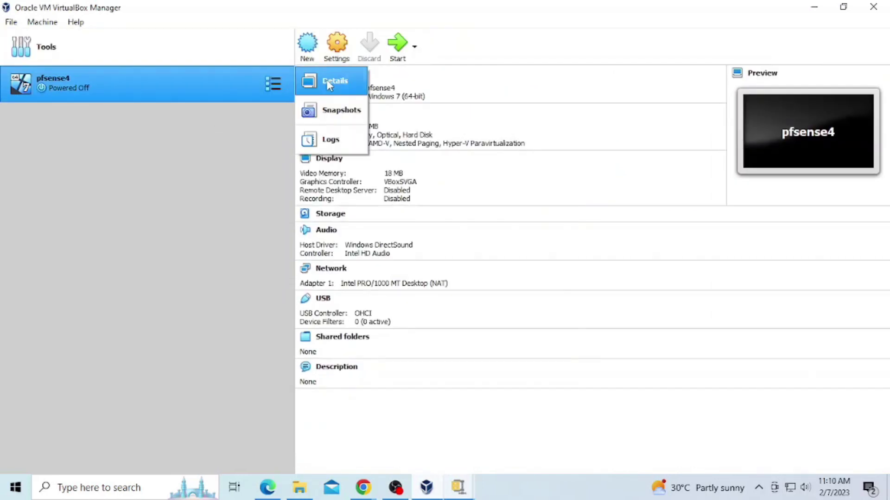
click(229, 84)
right_click(230, 84)
key(Escape)
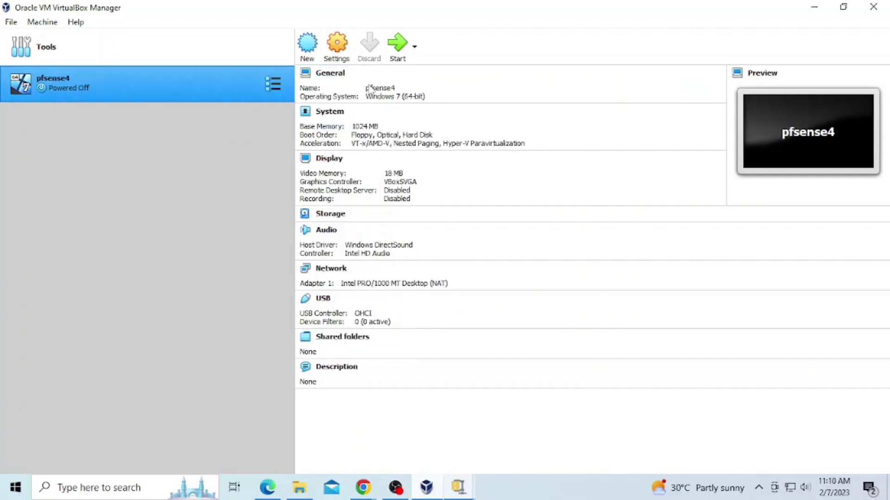
key(ctrl+s)
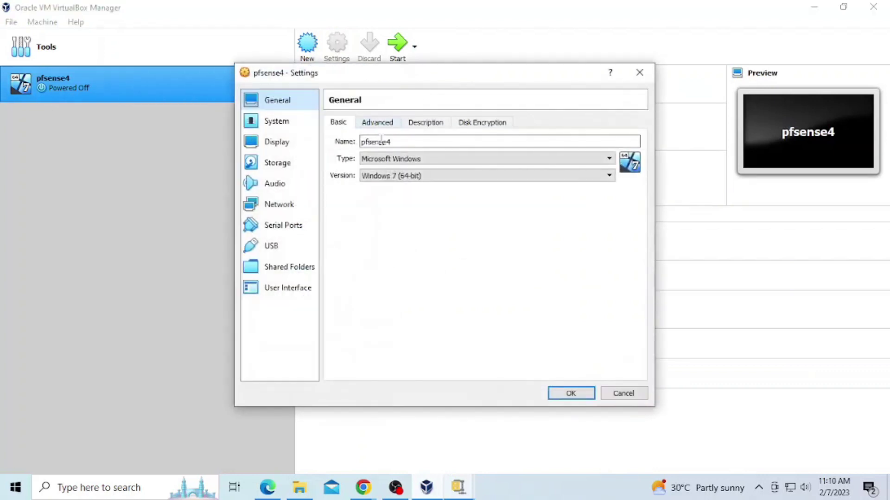
click(291, 208)
click(434, 157)
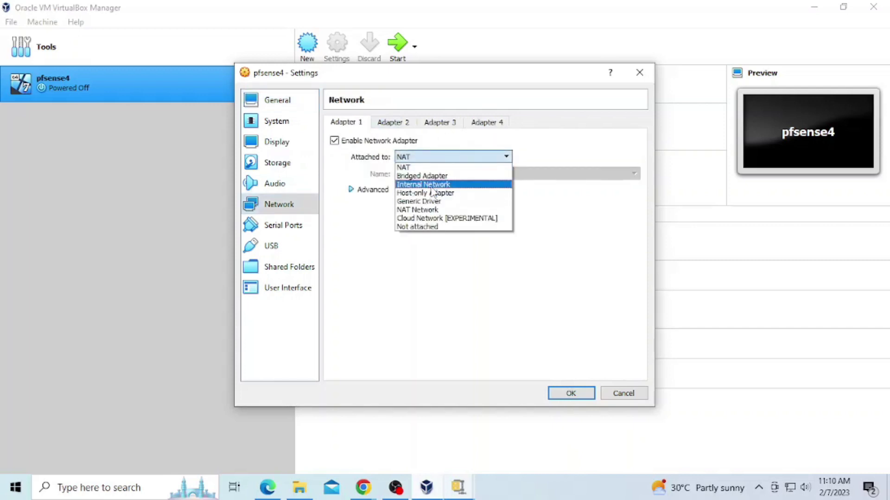
click(417, 210)
click(430, 174)
click(431, 220)
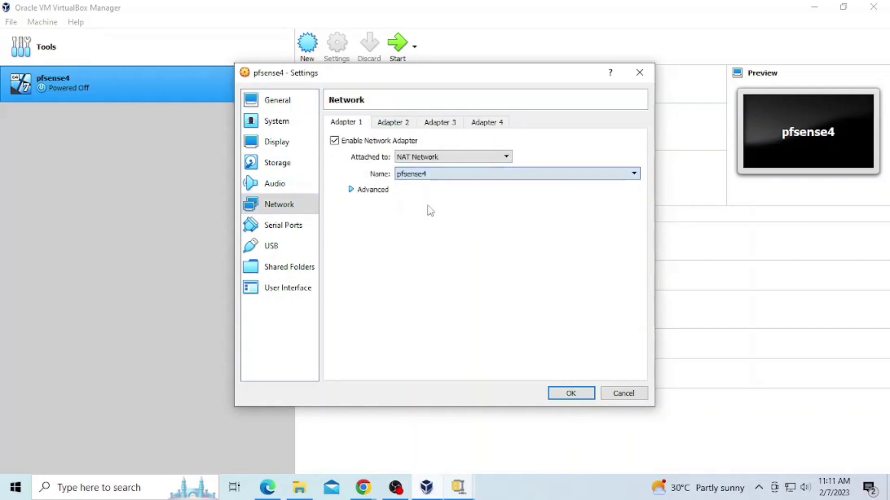
Step: Enable Adapter 2 as a Host-only Adapter, save the settings, and start pfsense4
click(413, 125)
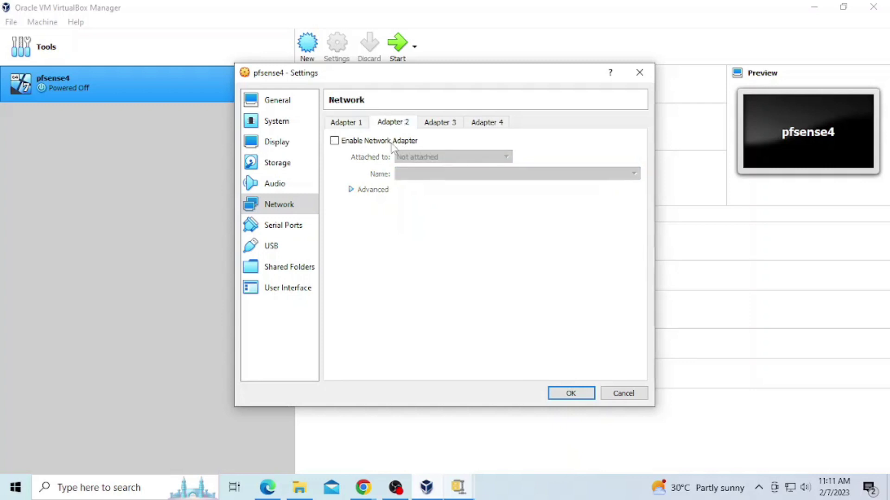
click(392, 143)
click(408, 157)
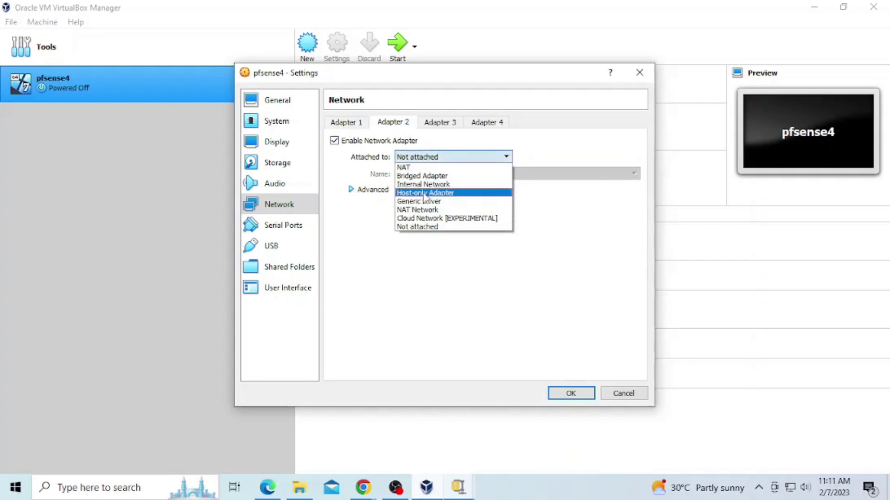
click(424, 195)
click(561, 392)
click(407, 44)
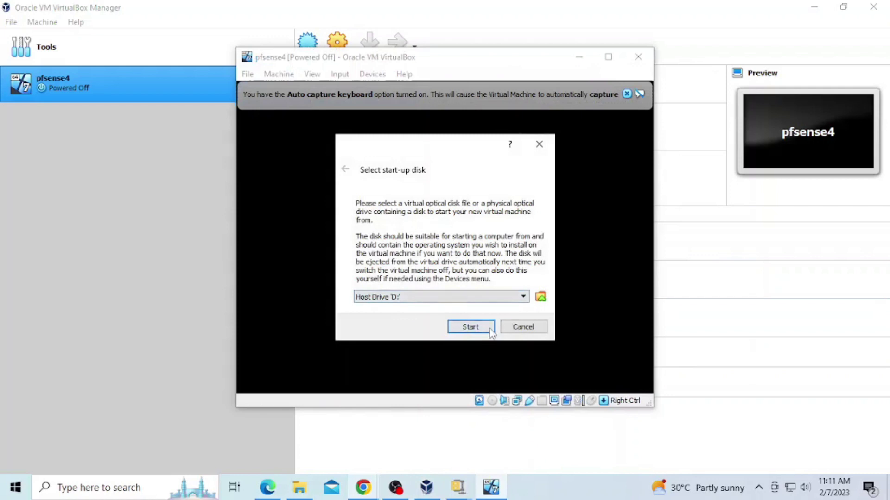
Step: Add pfSense-CE-2.6.0-RELEASE-amd64.iso as the start-up disk and boot pfsense4 from it
click(541, 297)
scroll(423, 265, down, 1)
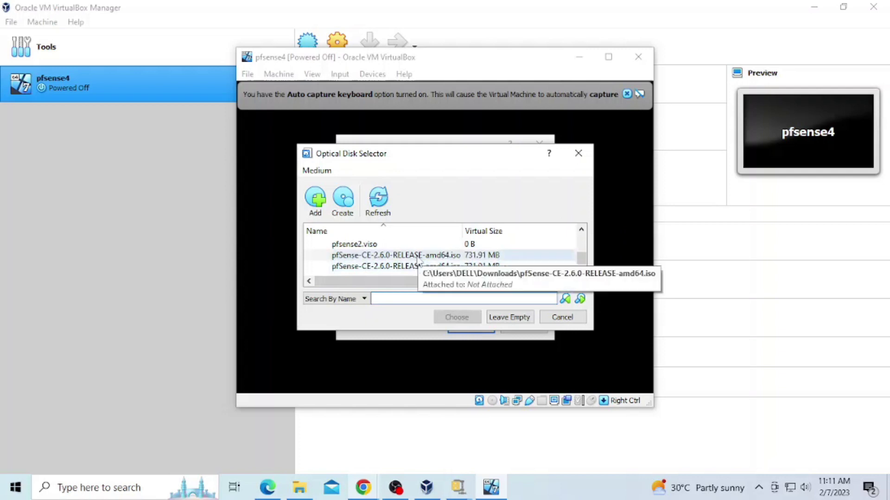
scroll(418, 260, up, 2)
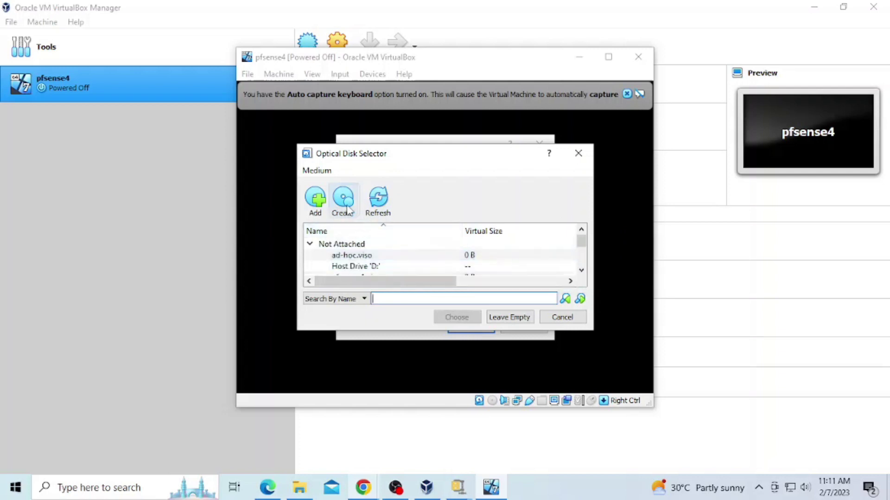
click(323, 212)
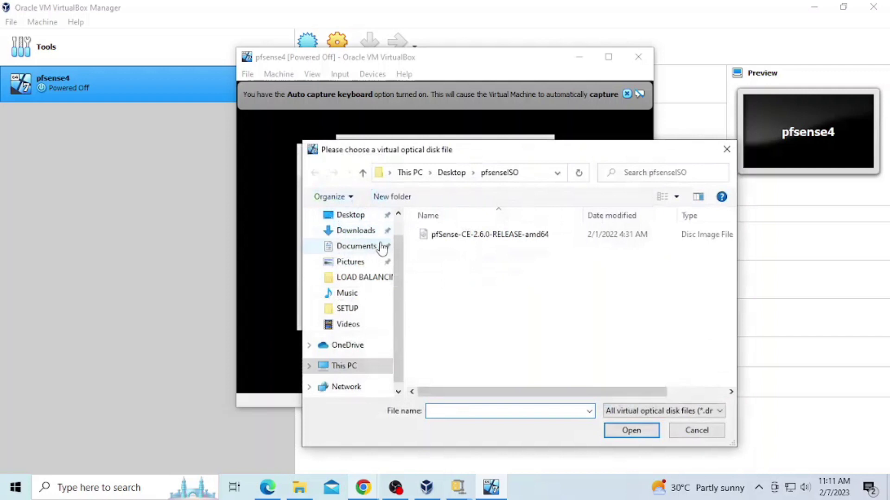
click(476, 234)
click(634, 429)
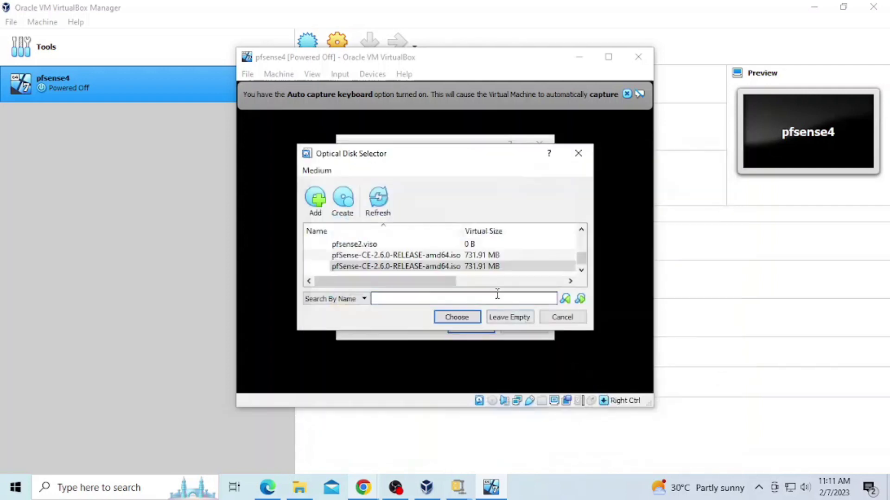
click(473, 319)
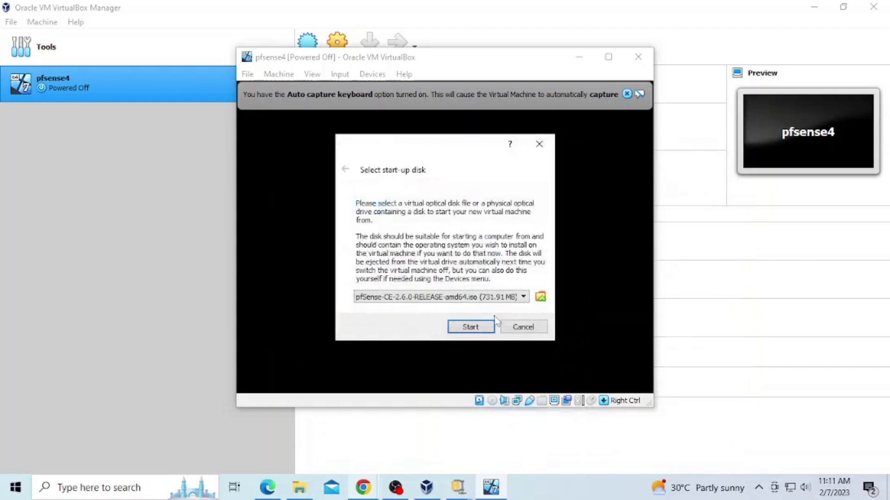
click(480, 328)
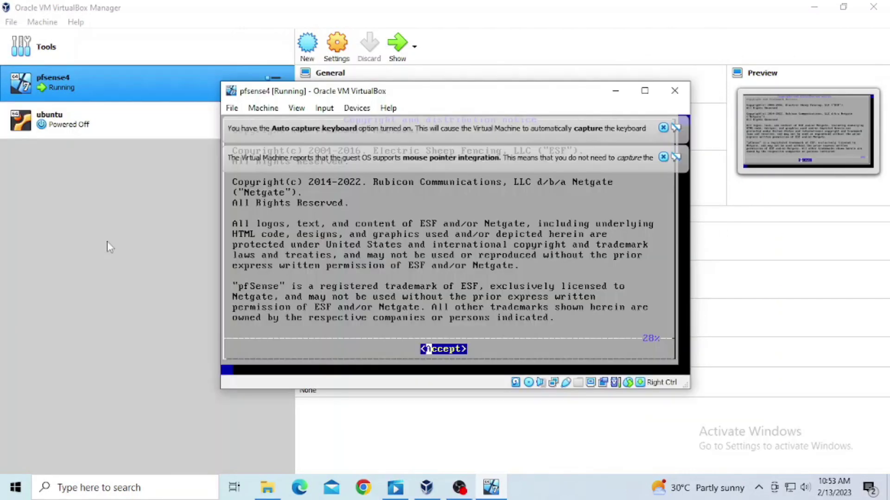
Step: Accept the copyright notice, install with the default keymap, skip the shell, and reboot
key(Return)
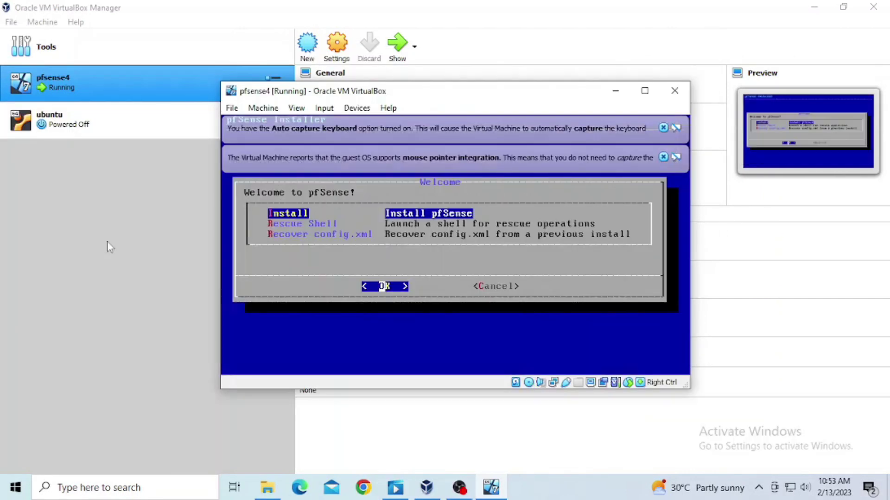
key(Return)
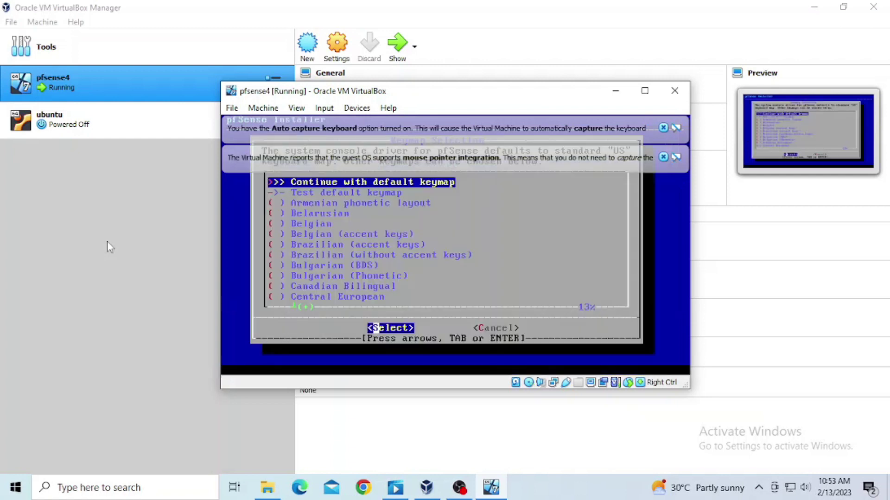
key(Return)
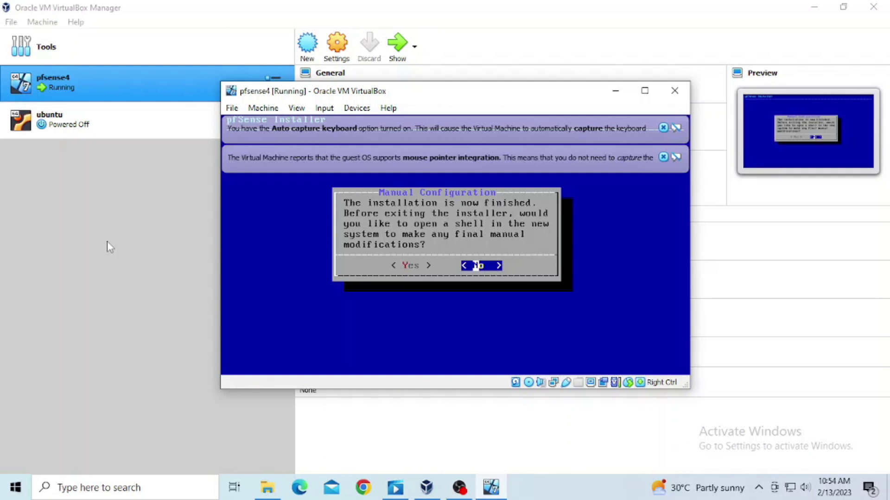
key(Return)
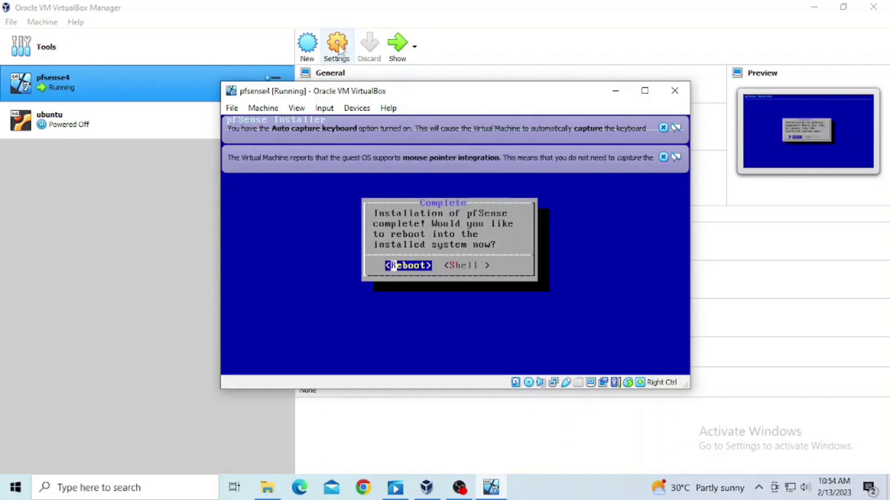
key(Return)
click(337, 47)
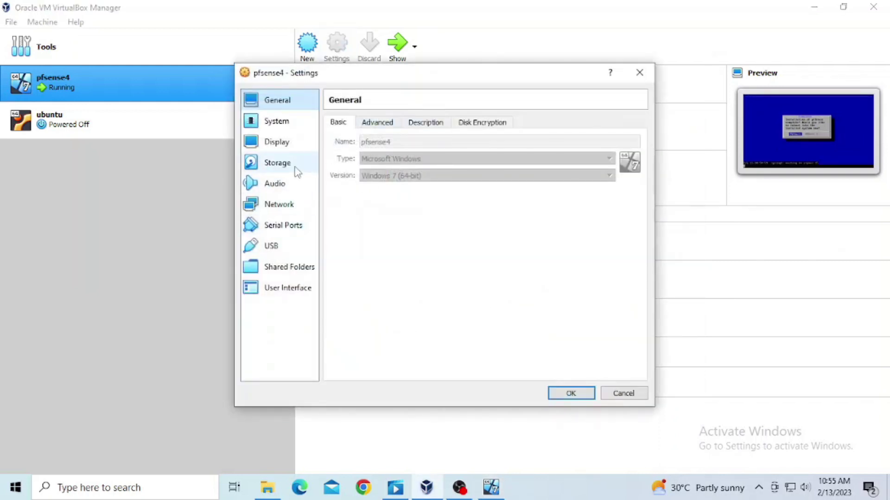
Step: Remove the pfSense ISO from the optical drive in Storage settings and return to the running VM
click(294, 166)
click(397, 171)
click(641, 134)
click(675, 236)
click(570, 393)
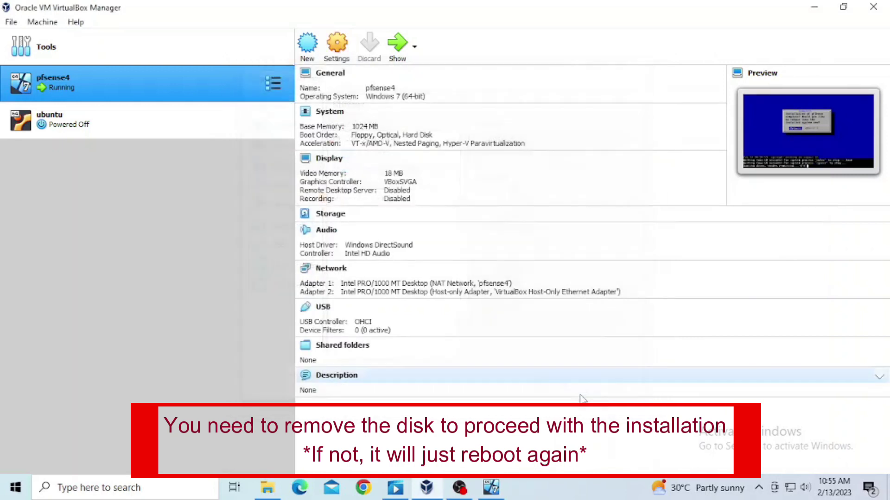
click(490, 488)
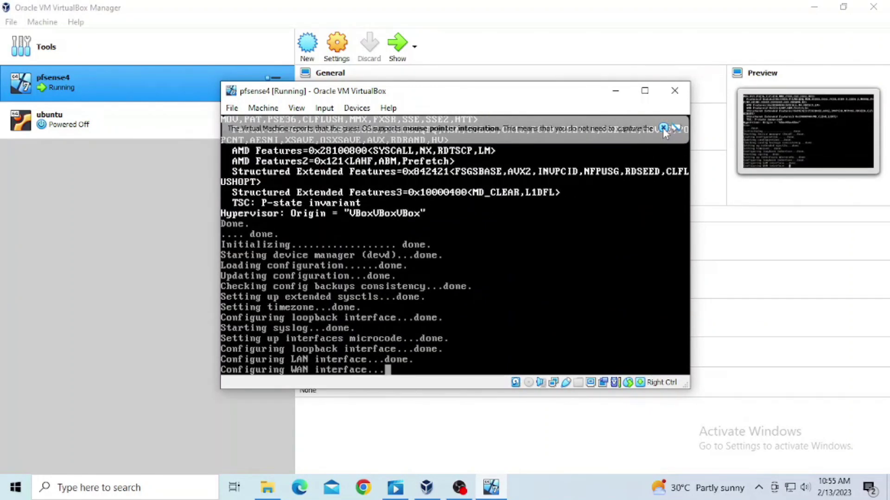
click(663, 128)
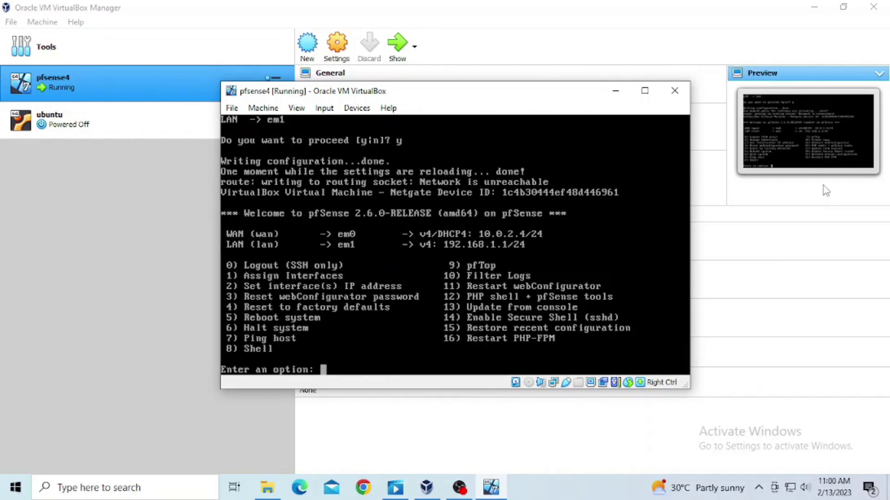
Step: Assign interfaces with no VLANs, WAN em0 and LAN em1, and confirm with y
text(1)
key(Return)
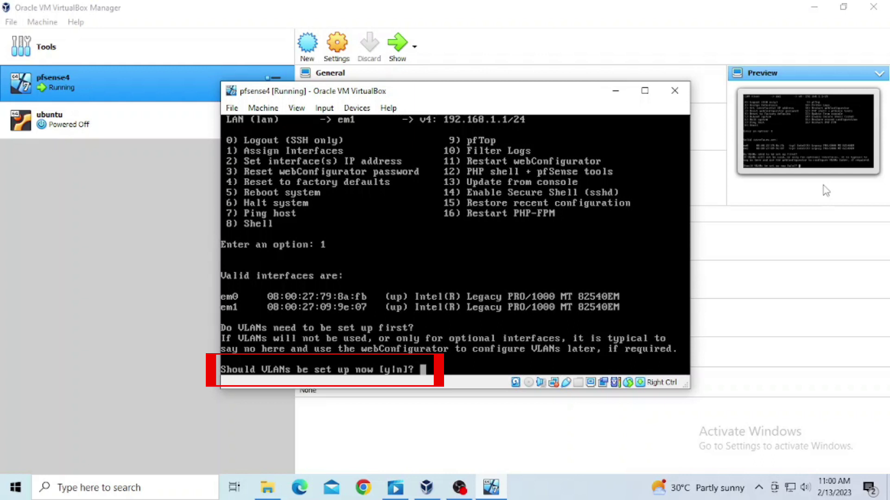
text(n)
key(Return)
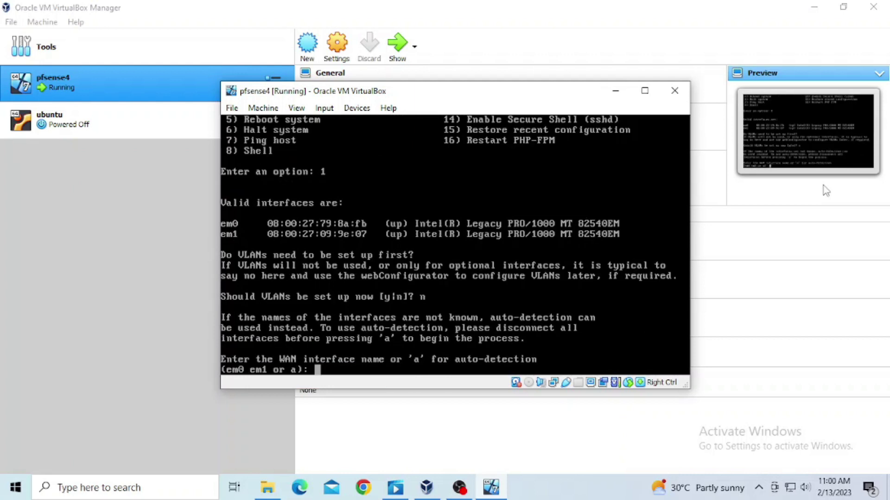
text(em0)
key(Return)
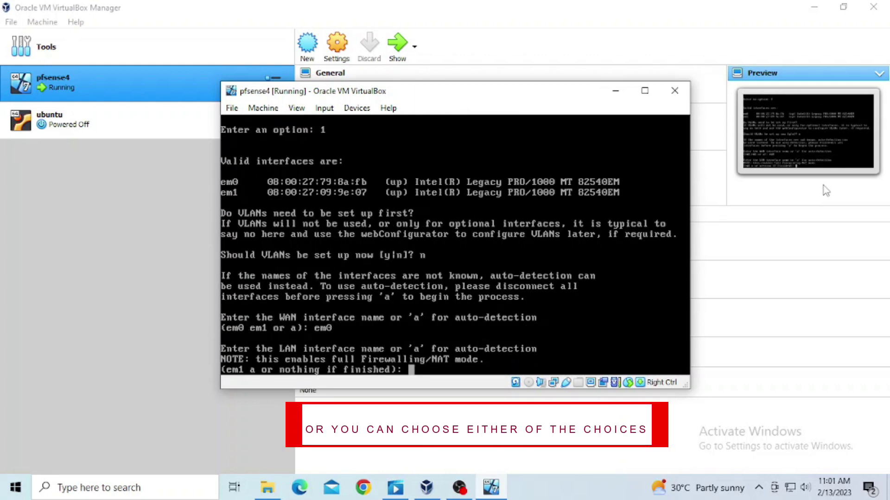
text(em1)
key(Return)
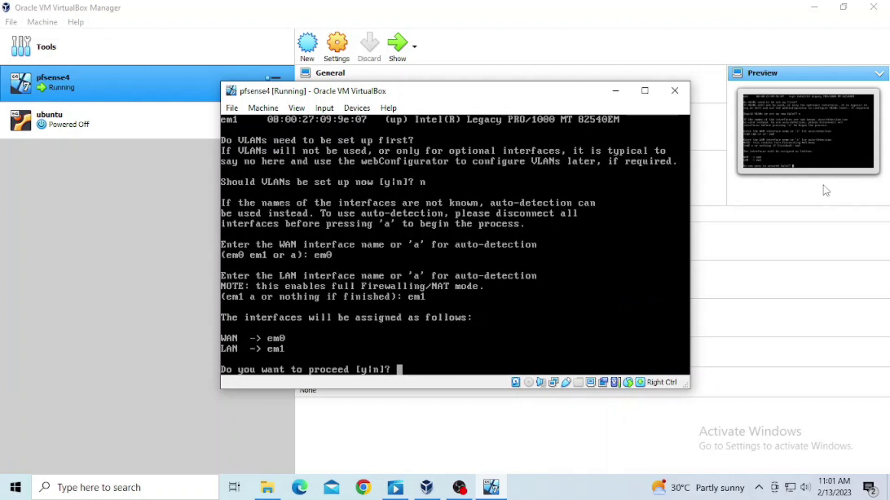
text(y)
key(Return)
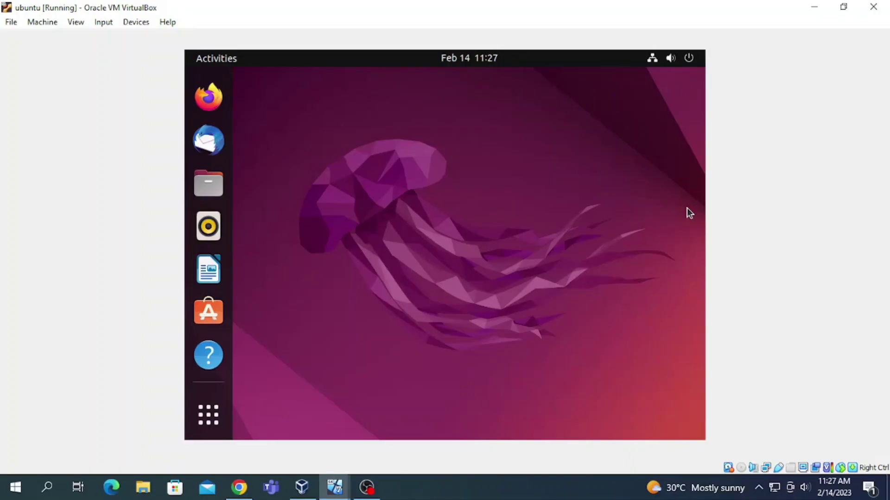
Step: Launch Firefox from the Ubuntu dock in the ubuntu VM
click(209, 98)
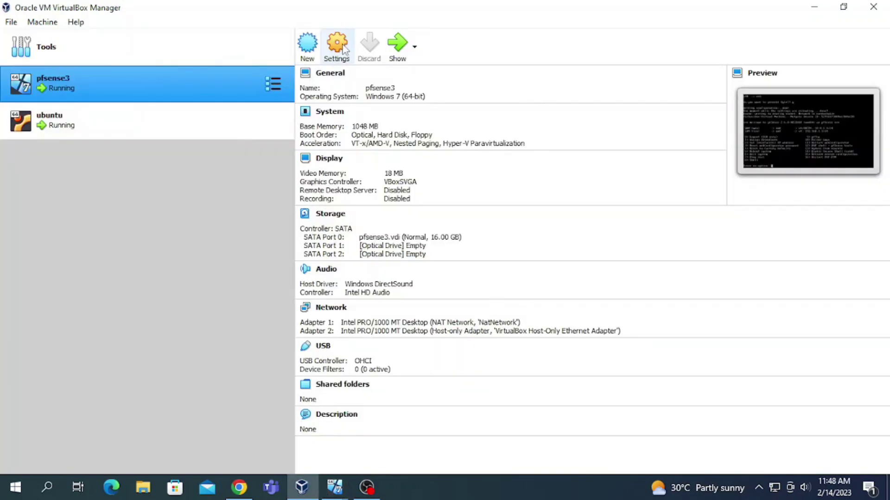
Step: Set pfsense3's Adapter 2 to Internal Network 'intnet' and save the settings
click(343, 49)
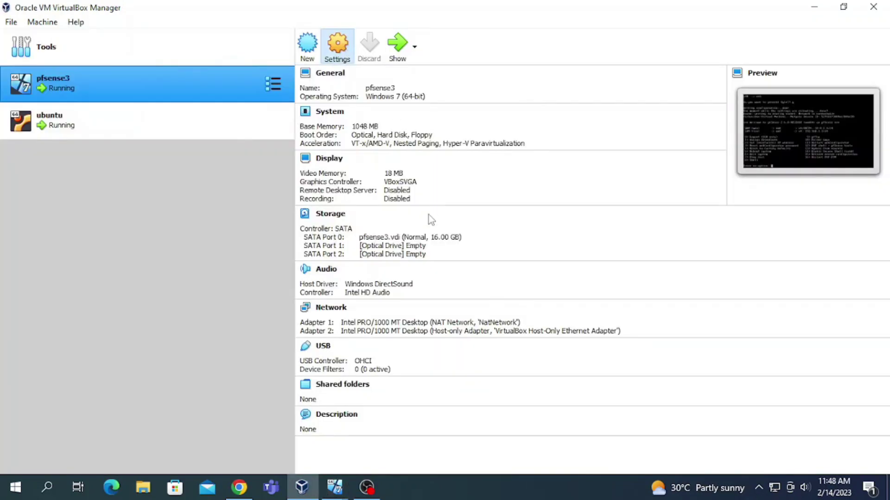
click(287, 225)
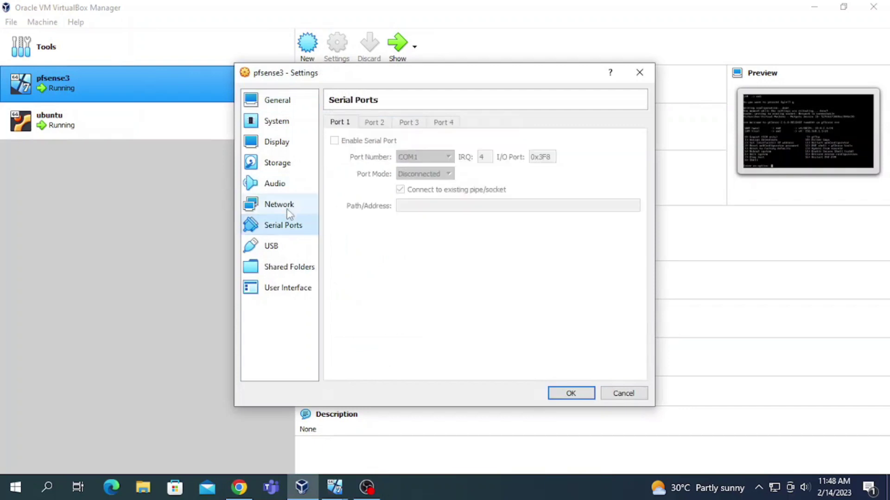
click(289, 211)
click(393, 123)
click(431, 158)
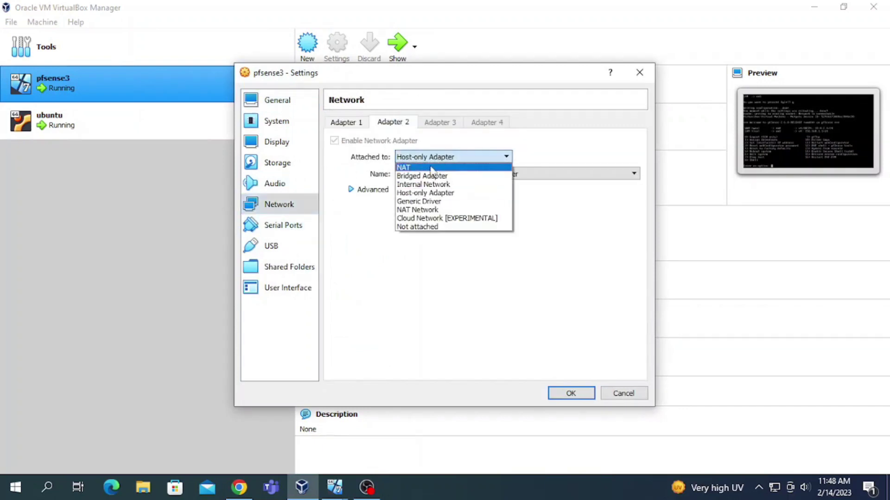
click(446, 185)
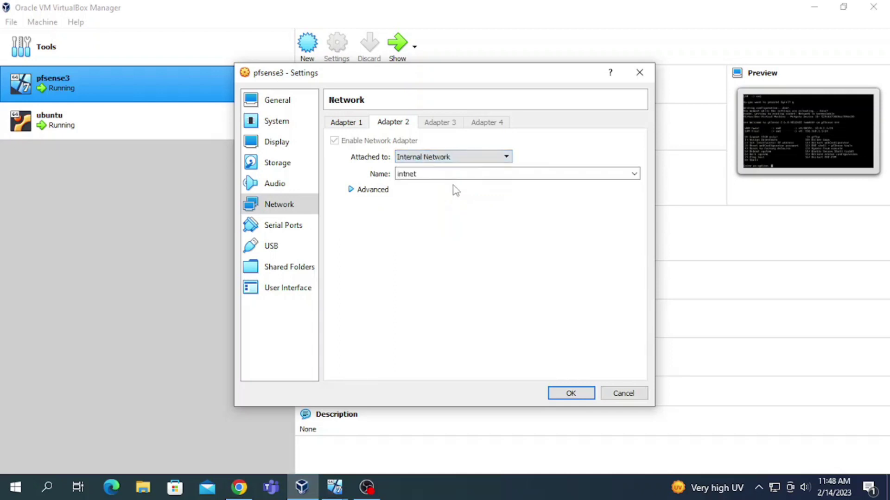
click(570, 393)
Step: Accept the certificate risk, sign in at 192.168.1.1 with the admin credentials, and save the login
mouse_move(334, 487)
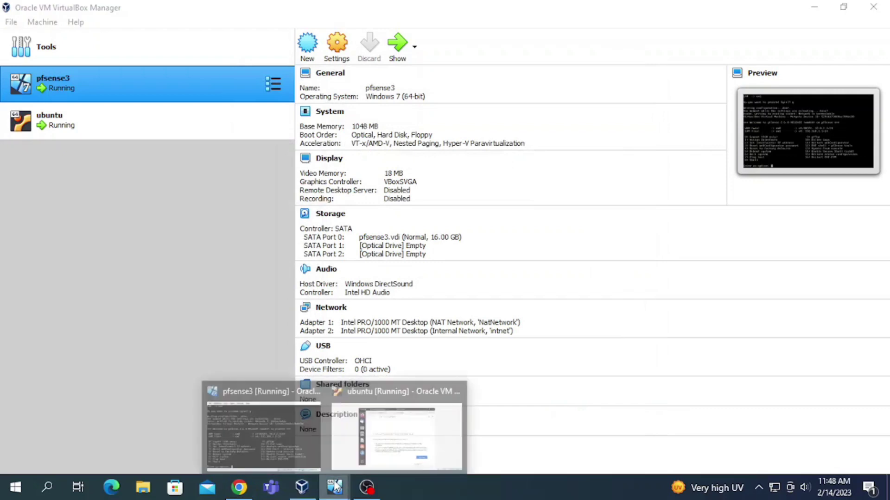
click(617, 392)
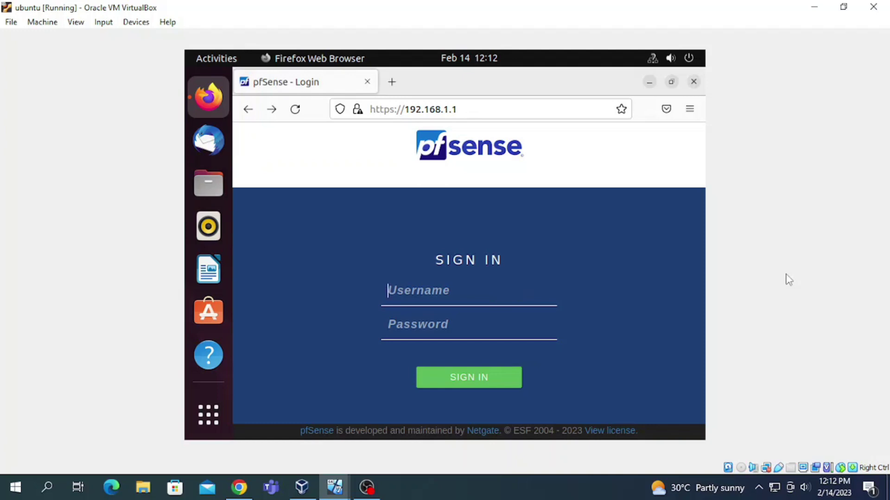
text(admin)
key(Tab)
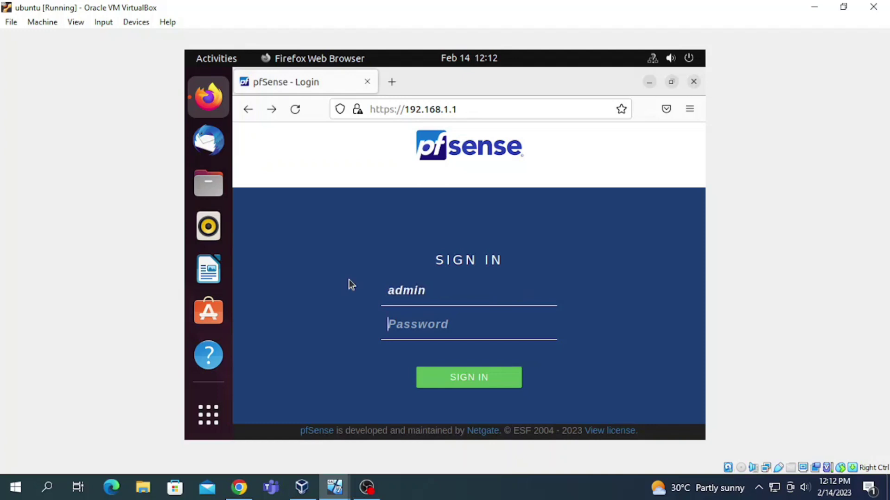
text(pfsense)
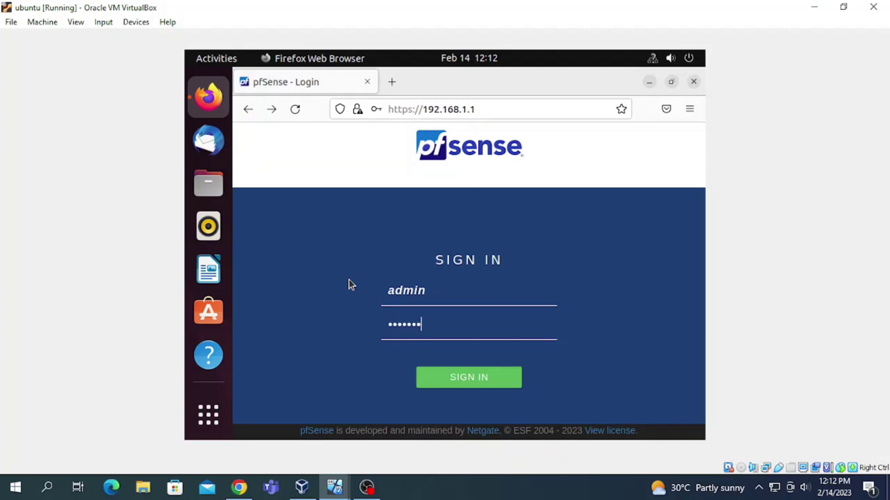
click(491, 377)
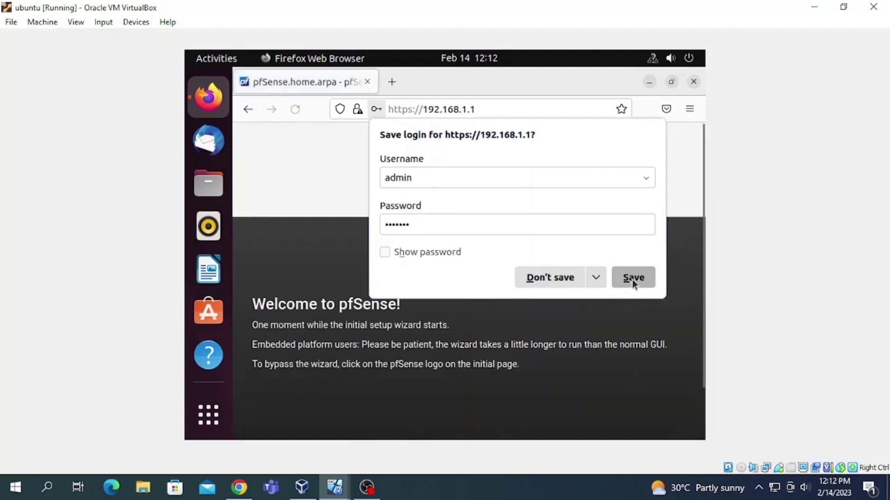
click(633, 278)
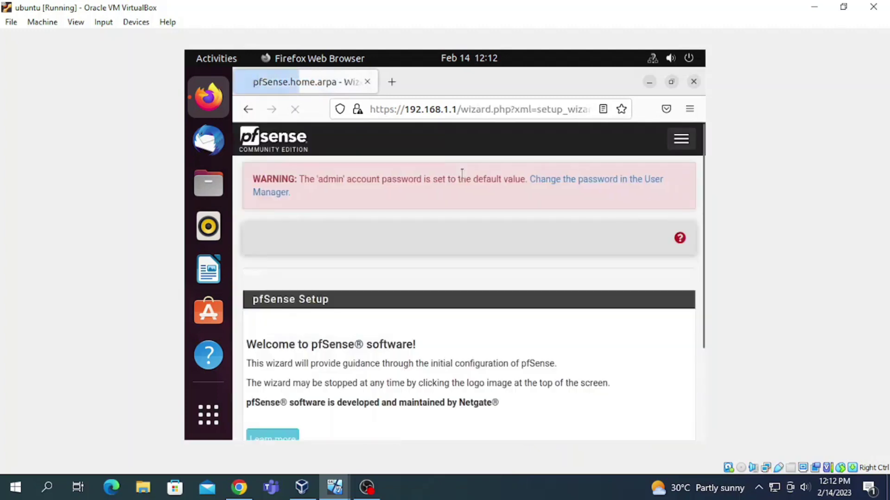
Step: Advance the setup wizard past the welcome page to General Information
scroll(408, 230, down, 3)
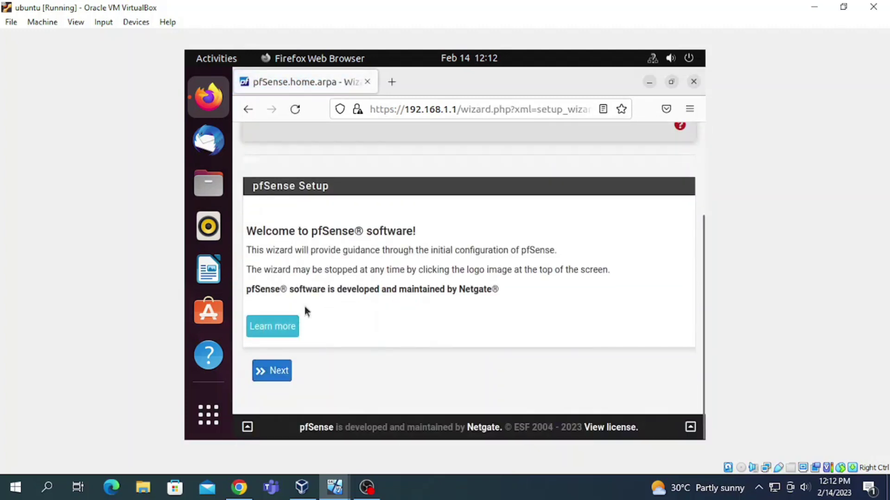
click(278, 372)
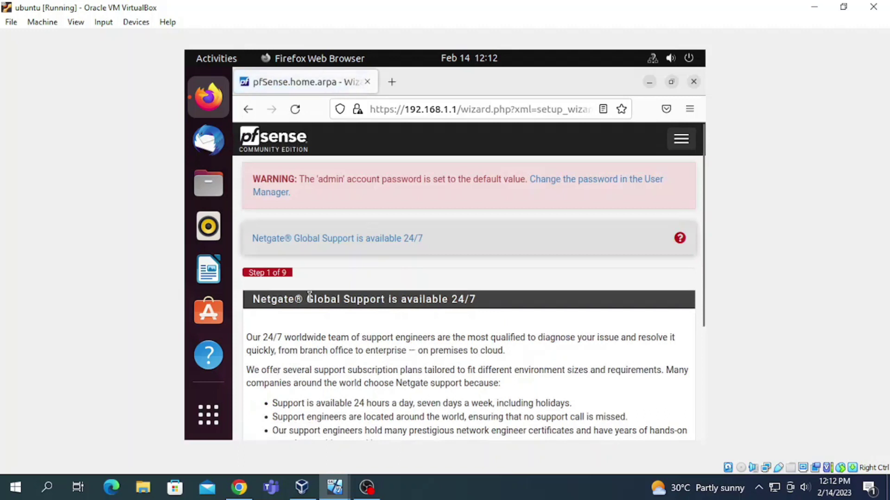
scroll(433, 239, down, 3)
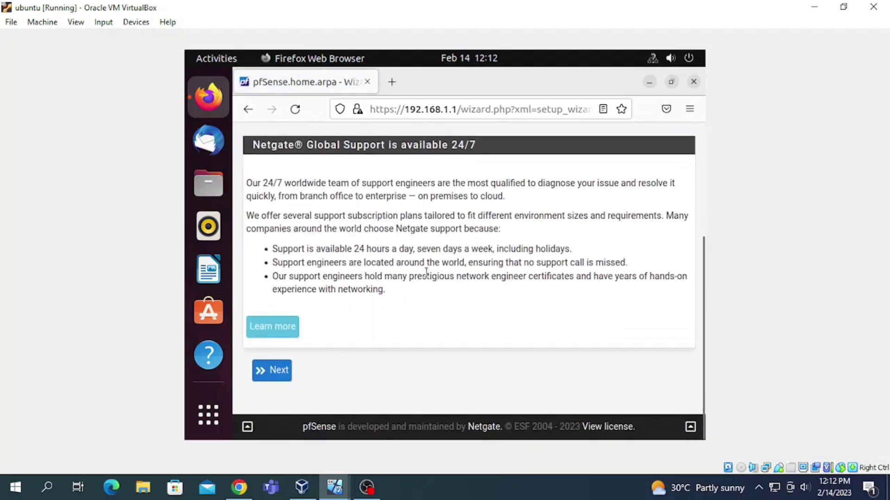
click(283, 371)
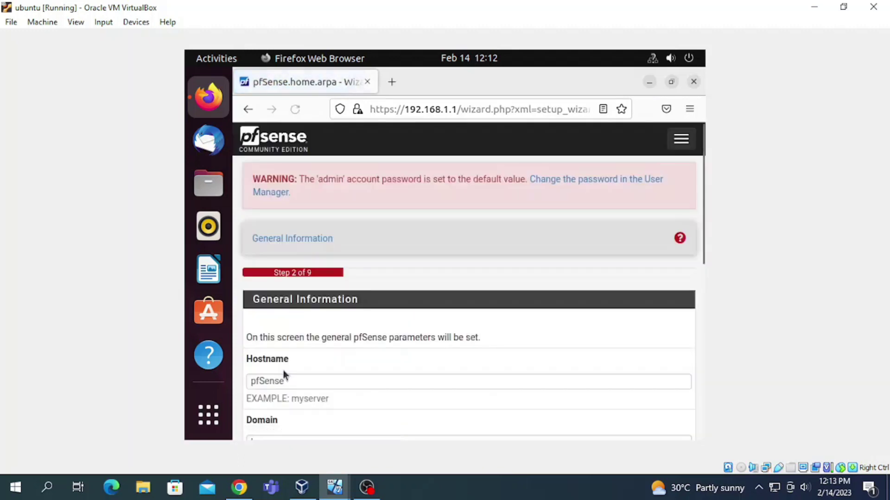
Step: Set the primary DNS server to 192.168.1.1 and keep the default time server and Etc/UTC timezone
scroll(428, 387, down, 5)
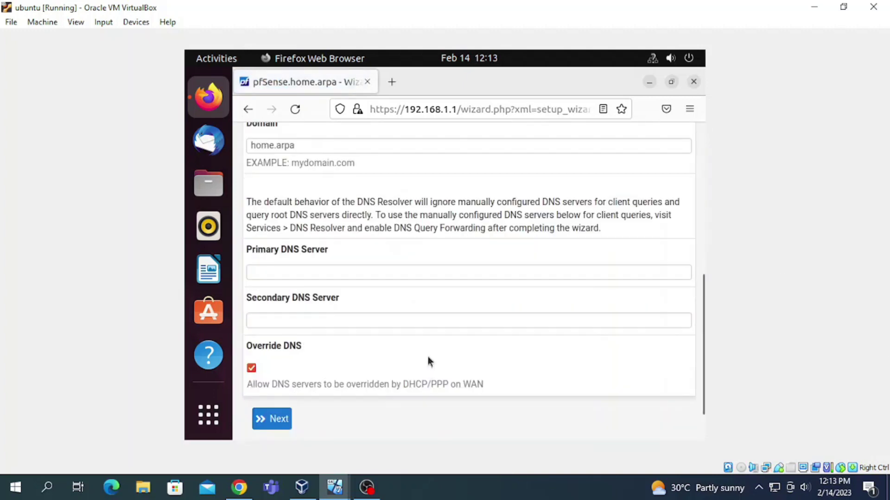
scroll(429, 362, up, 10)
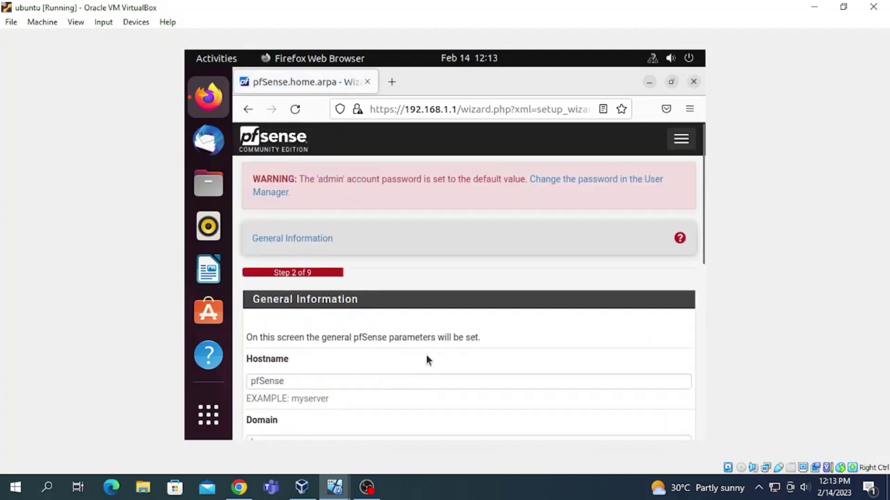
scroll(426, 361, down, 3)
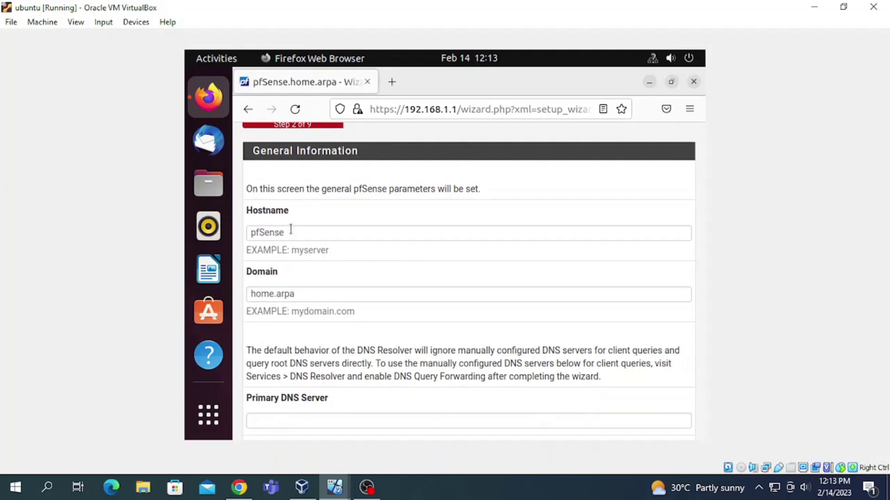
scroll(328, 305, down, 3)
click(326, 272)
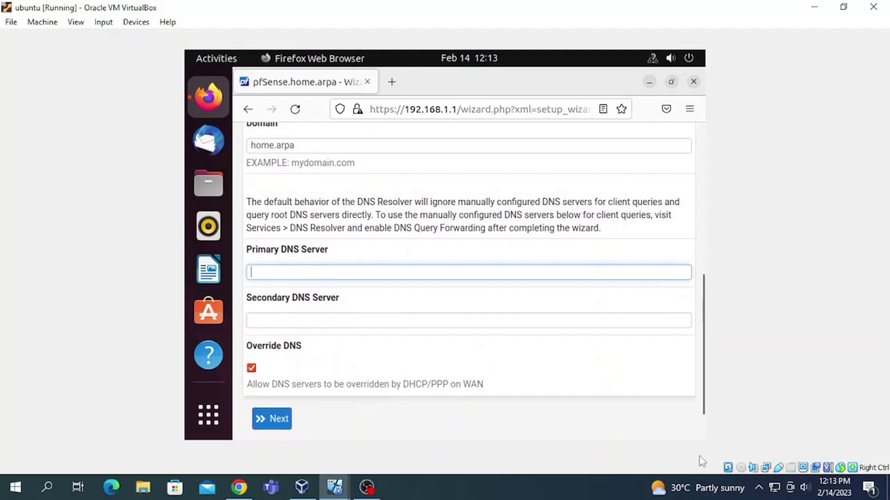
text(192.168)
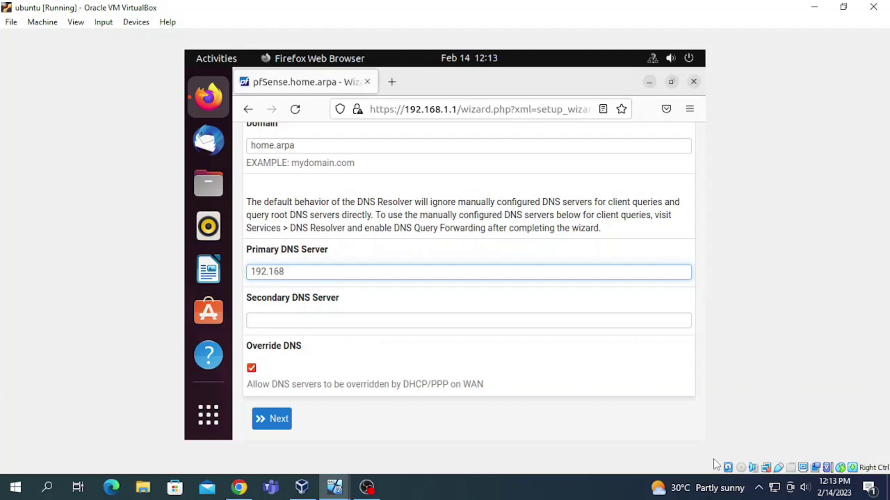
text(.1.1)
scroll(468, 278, down, 1)
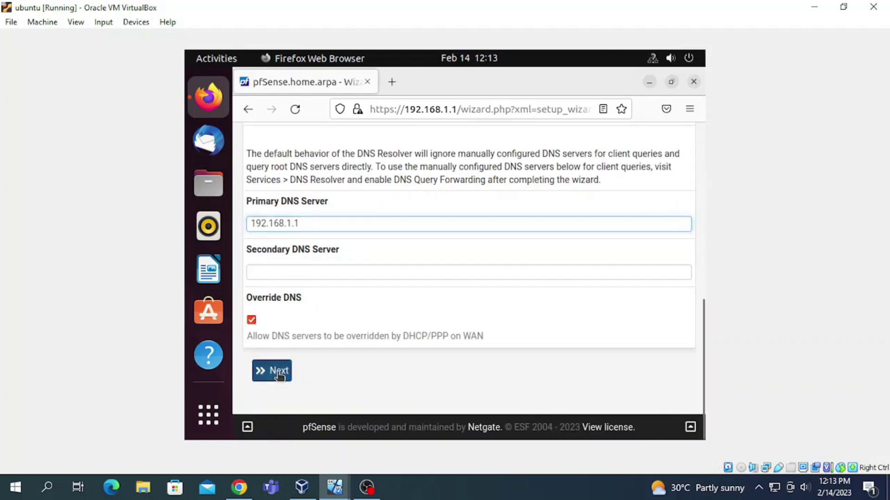
click(271, 371)
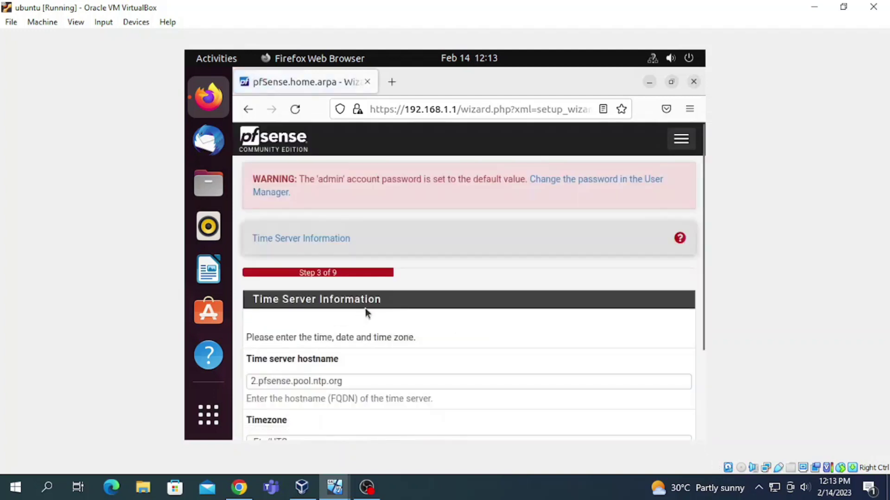
scroll(418, 324, down, 2)
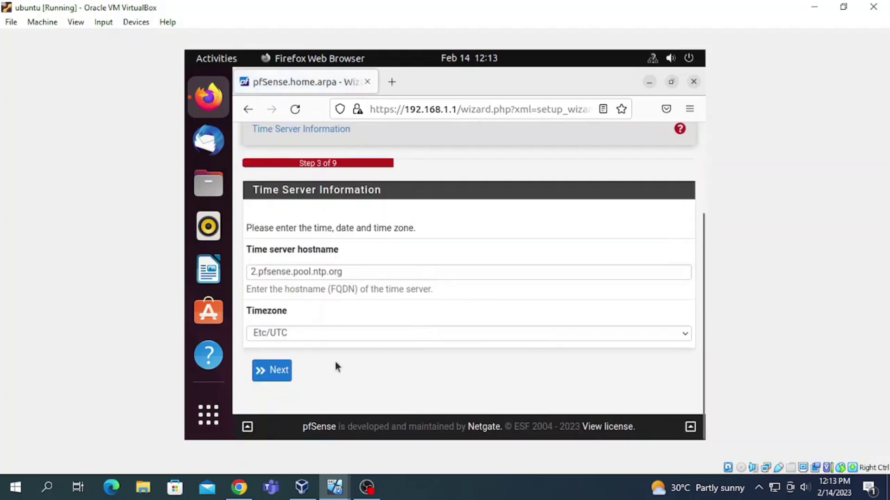
click(282, 370)
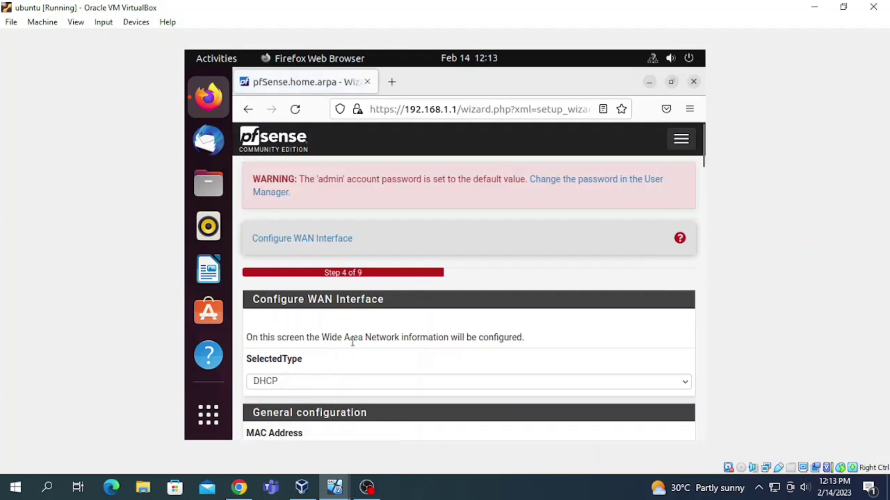
Step: Change the WAN interface type from DHCP to Static
scroll(353, 341, down, 3)
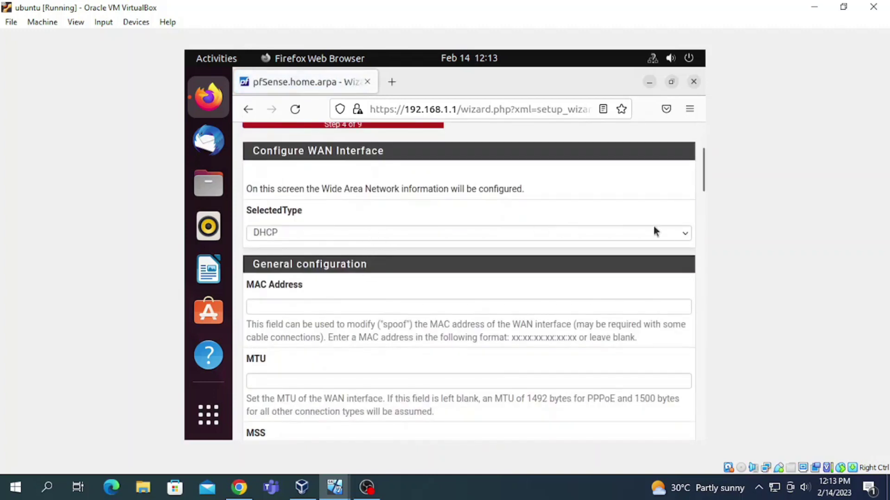
click(684, 233)
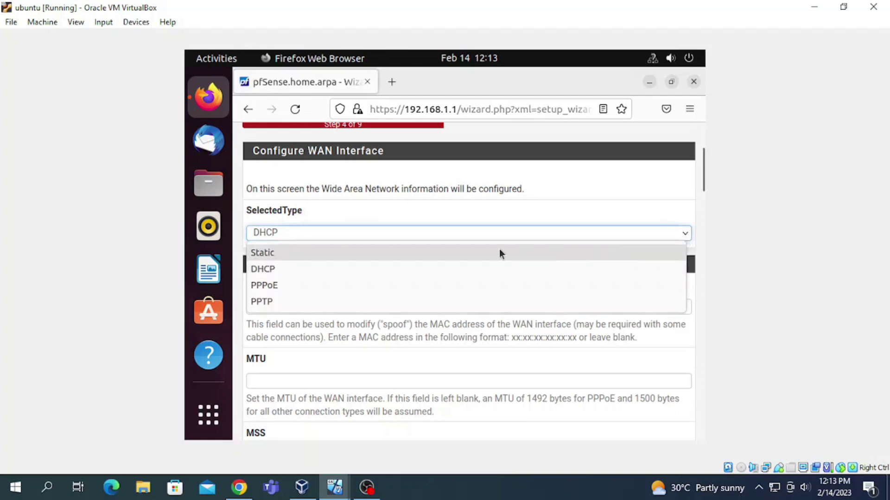
key(Escape)
key(Up)
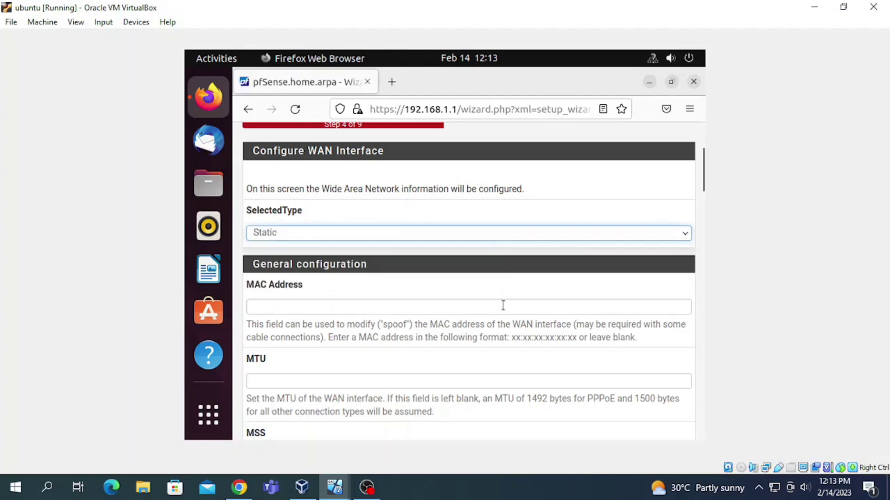
scroll(503, 314, down, 10)
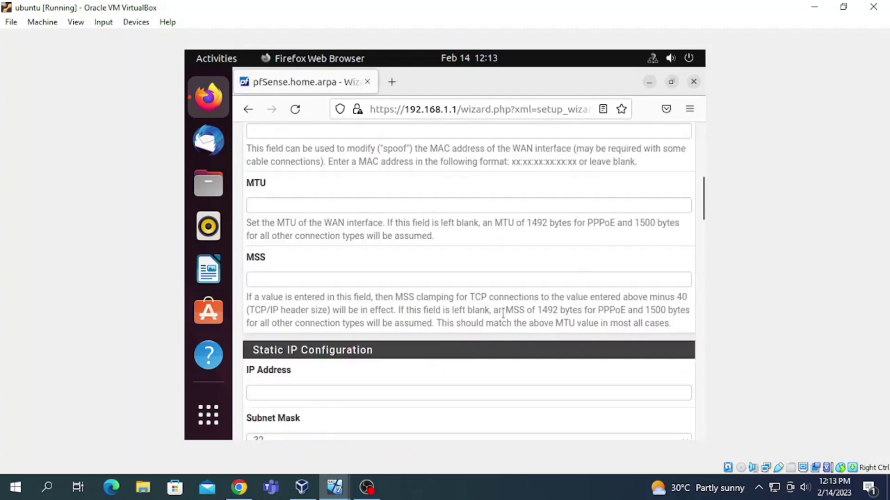
scroll(484, 318, down, 10)
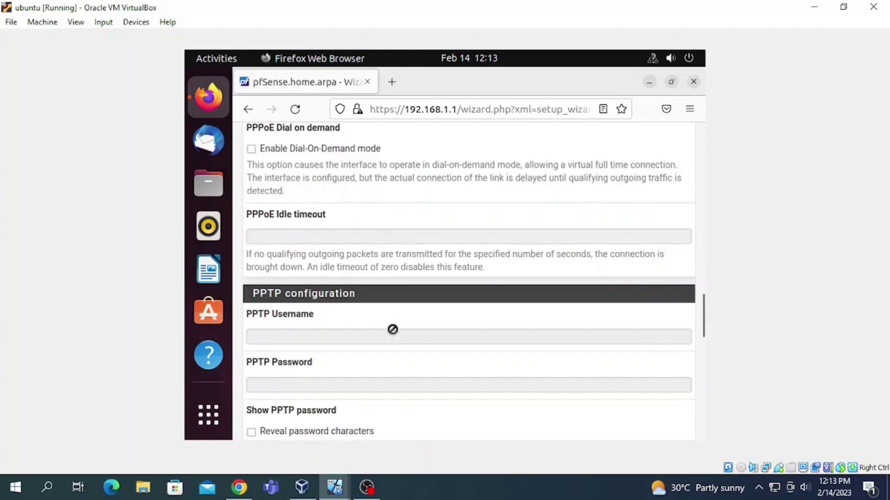
scroll(387, 327, down, 5)
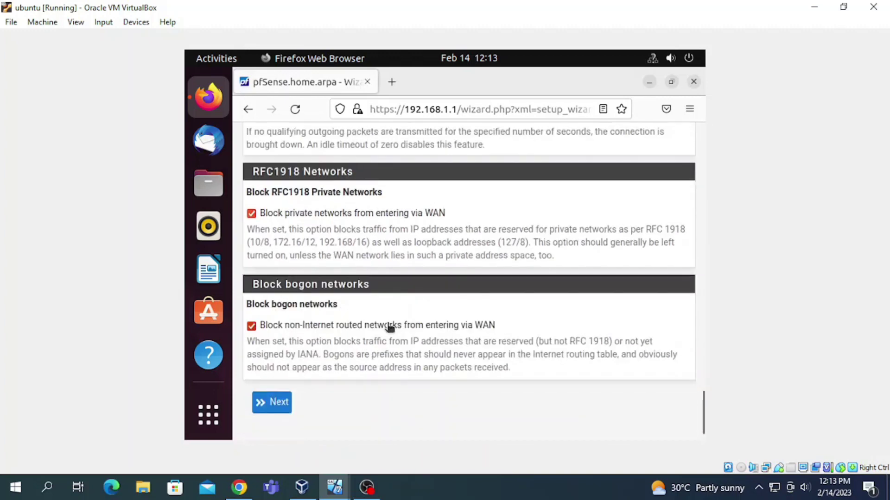
Step: Accept the WAN settings and the LAN address 192.168.1.1 with a /24 subnet mask
click(273, 402)
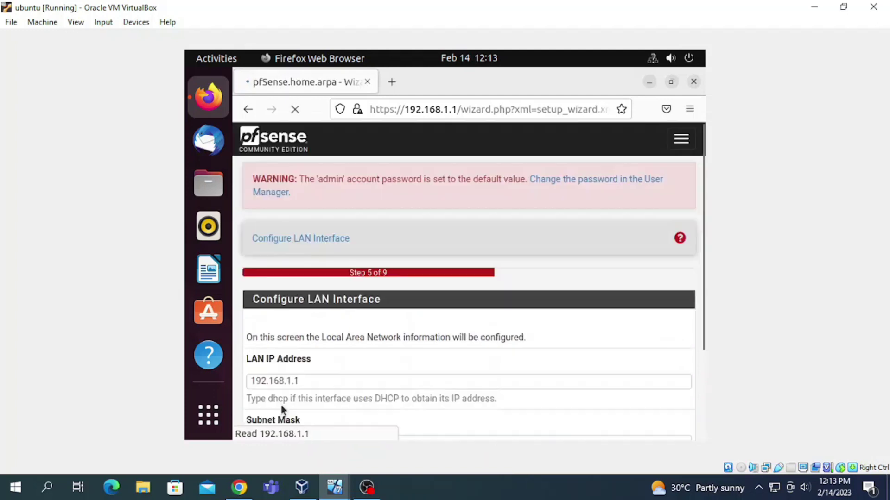
scroll(419, 313, down, 3)
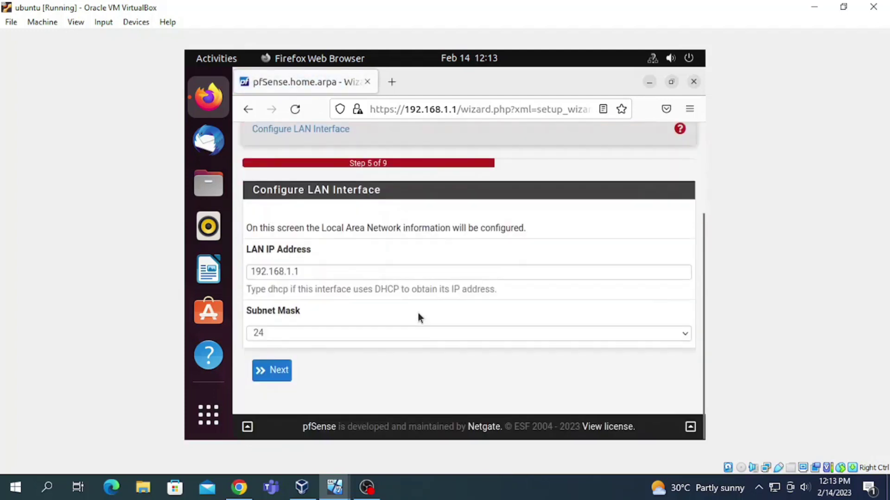
click(272, 372)
Step: Set and confirm a new admin WebGUI password, letting the browser save it
scroll(289, 286, down, 3)
click(289, 286)
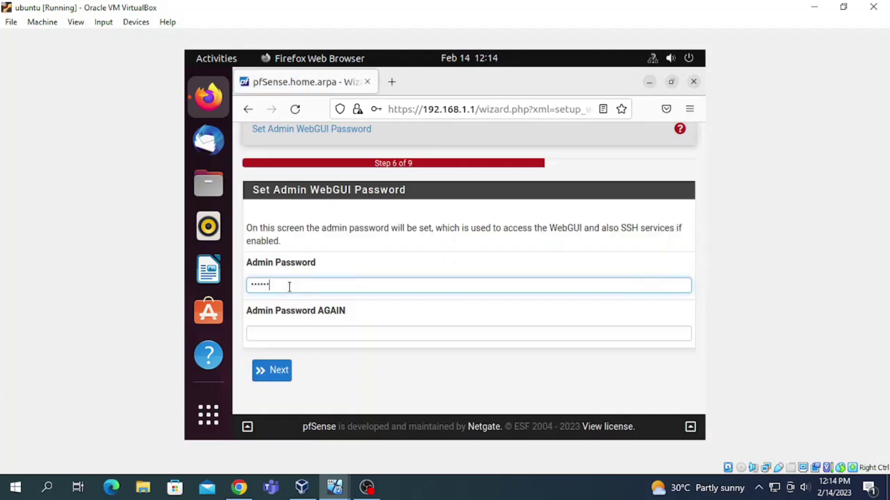
click(304, 332)
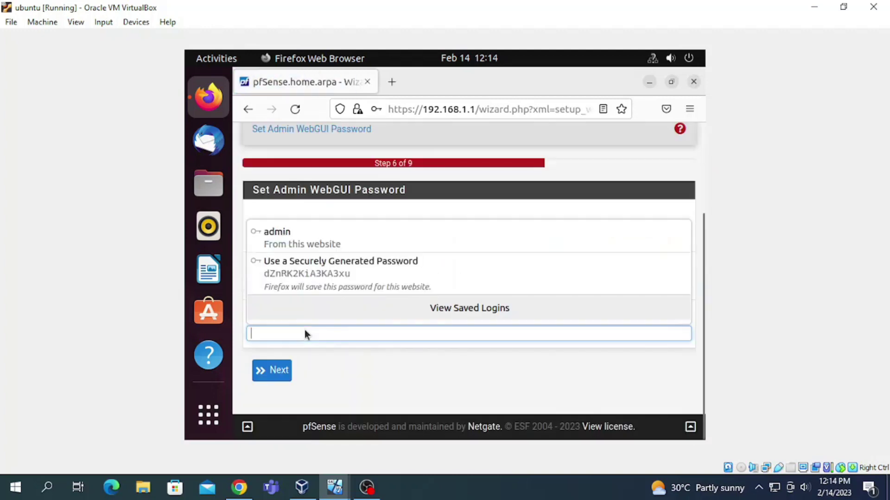
text(•••••)
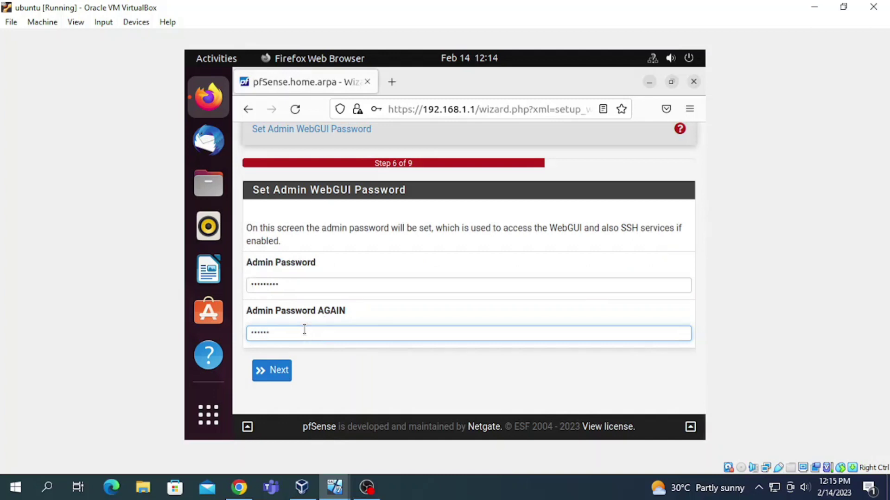
click(276, 371)
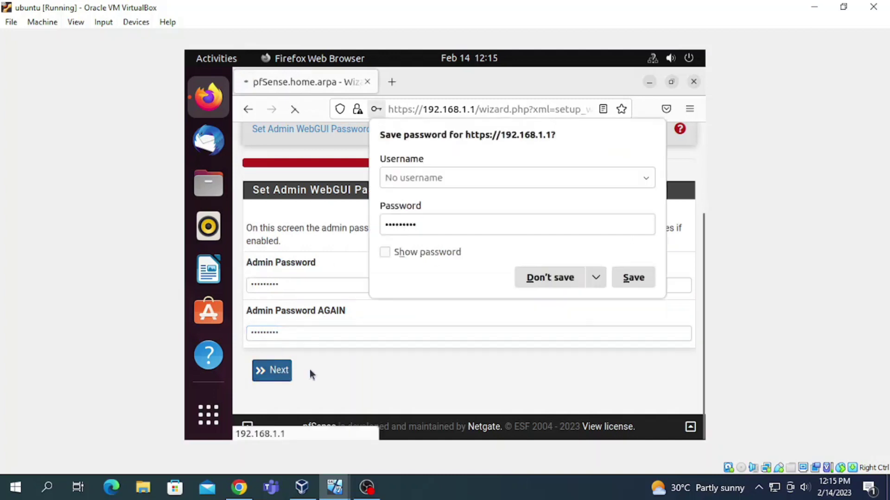
click(636, 279)
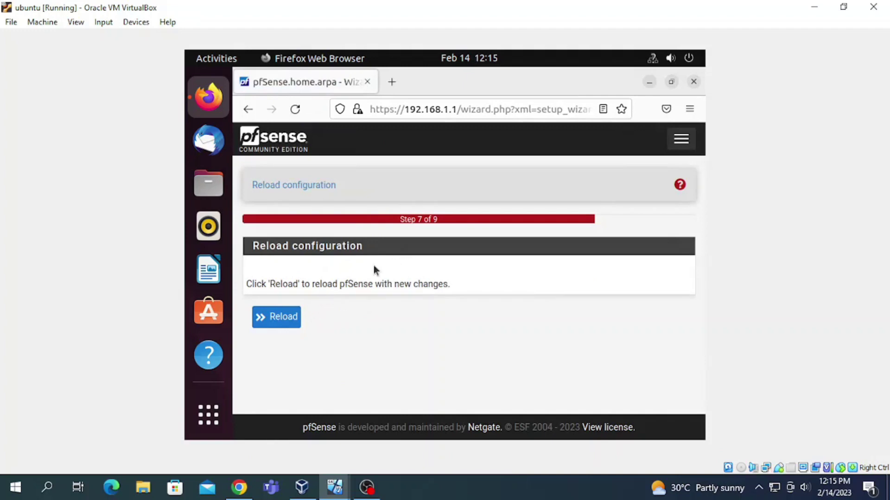
Step: Reload pfSense with the new configuration and finish the setup wizard
click(277, 316)
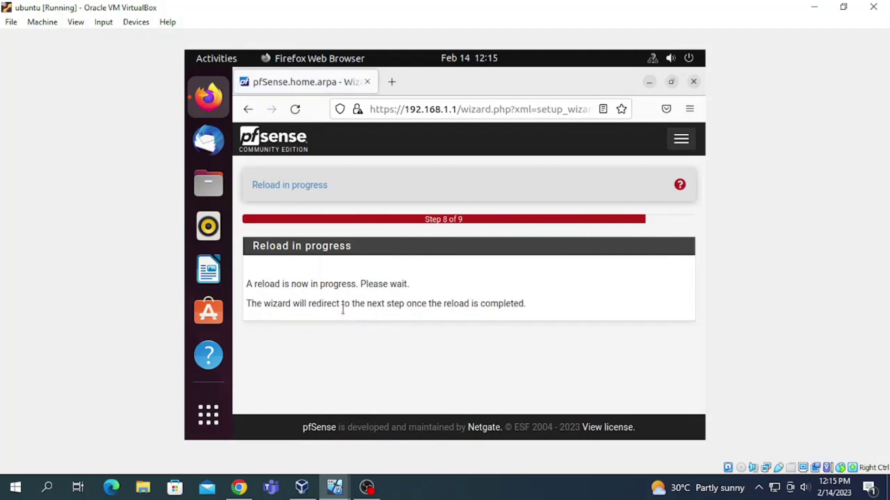
scroll(359, 311, down, 3)
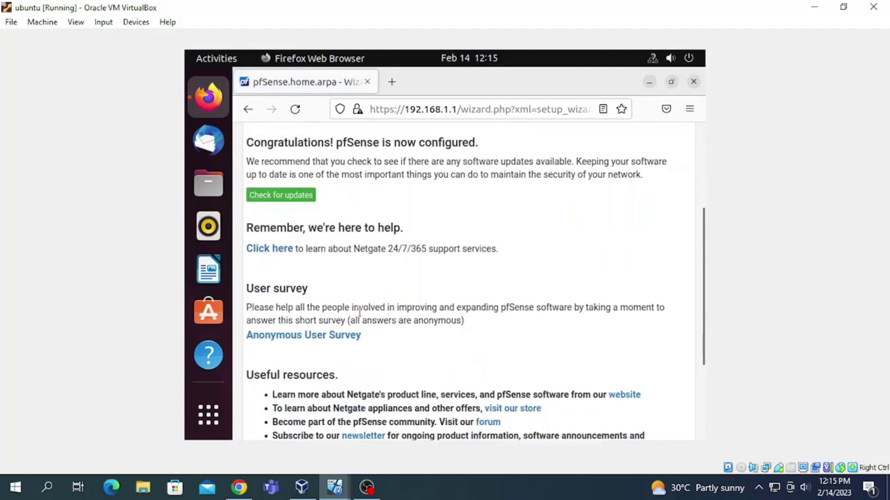
scroll(360, 312, down, 3)
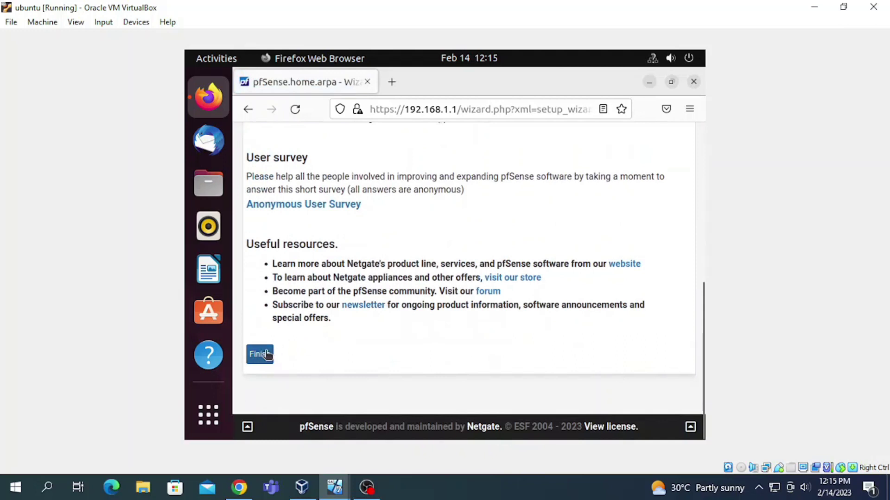
scroll(268, 354, up, 3)
scroll(268, 354, down, 3)
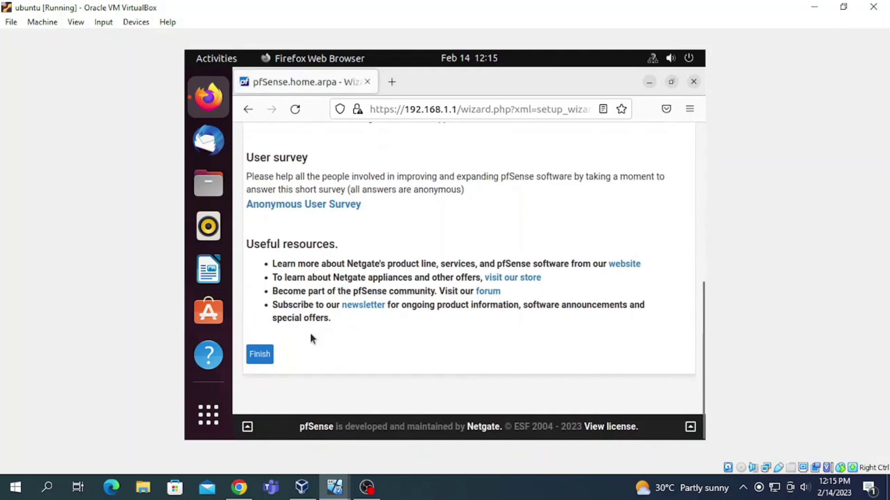
click(260, 355)
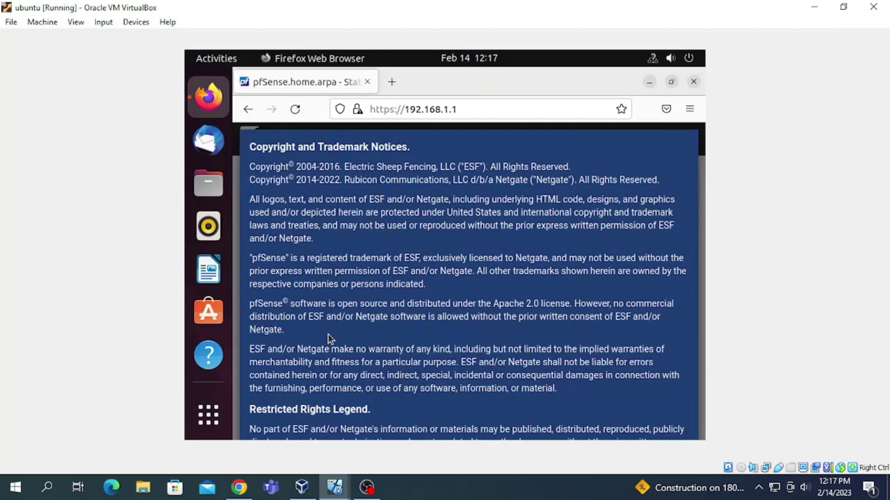
Step: Accept the copyright notices, close the survey message, and check WAN and LAN are up with LAN at 192.168.1.1
scroll(398, 292, down, 5)
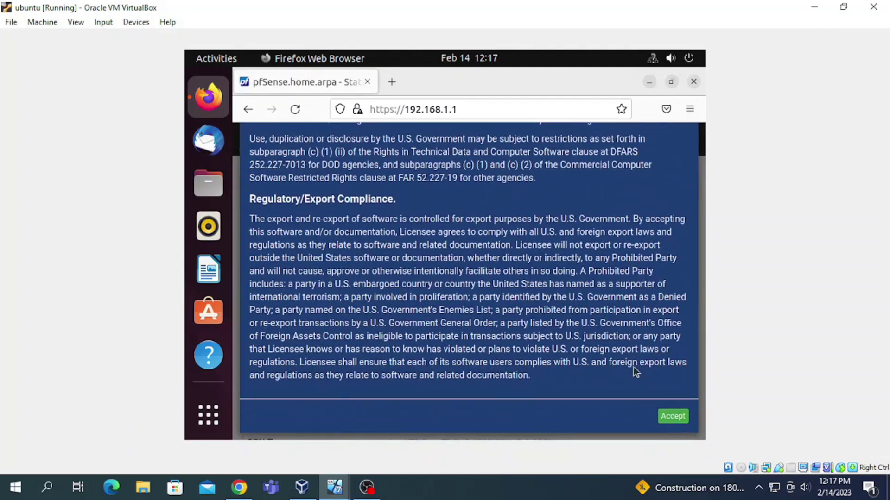
click(671, 416)
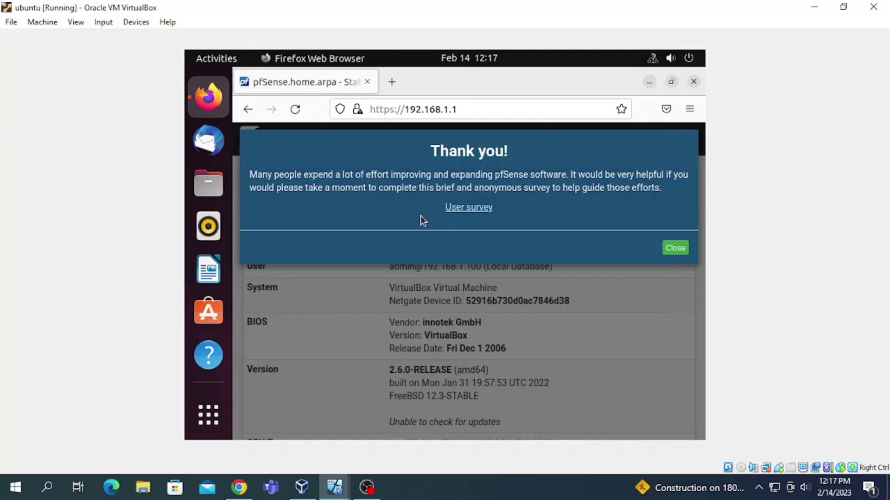
click(679, 248)
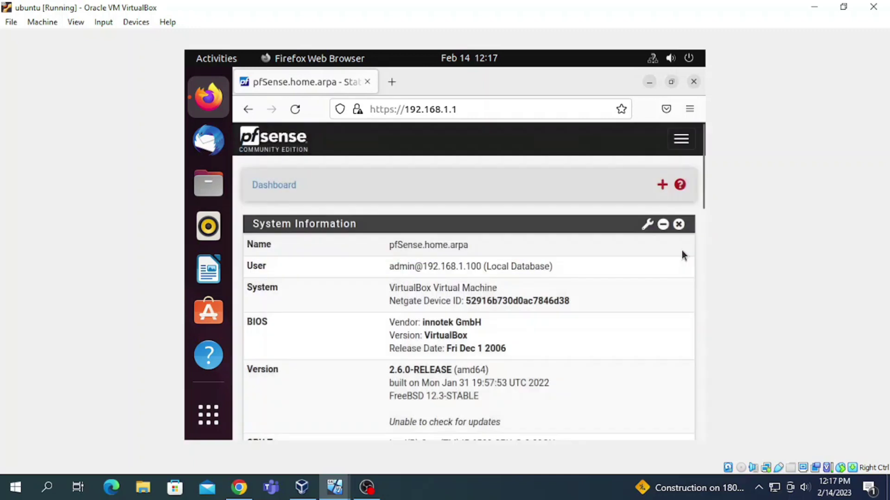
scroll(617, 273, down, 10)
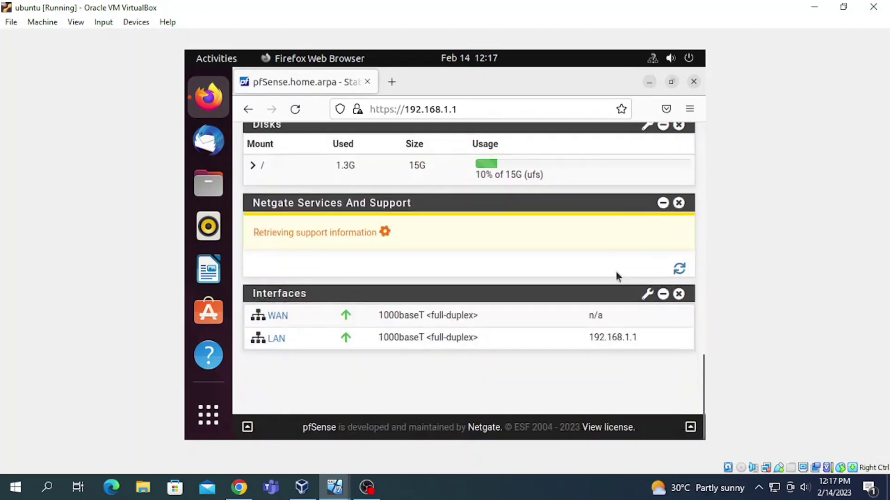